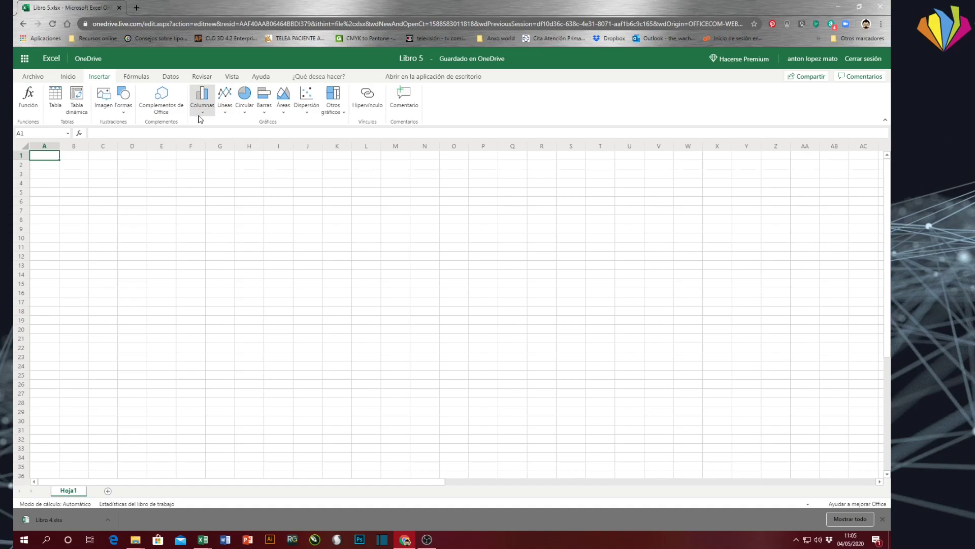
{"action": "left_click", "coordinate": [199, 117]}
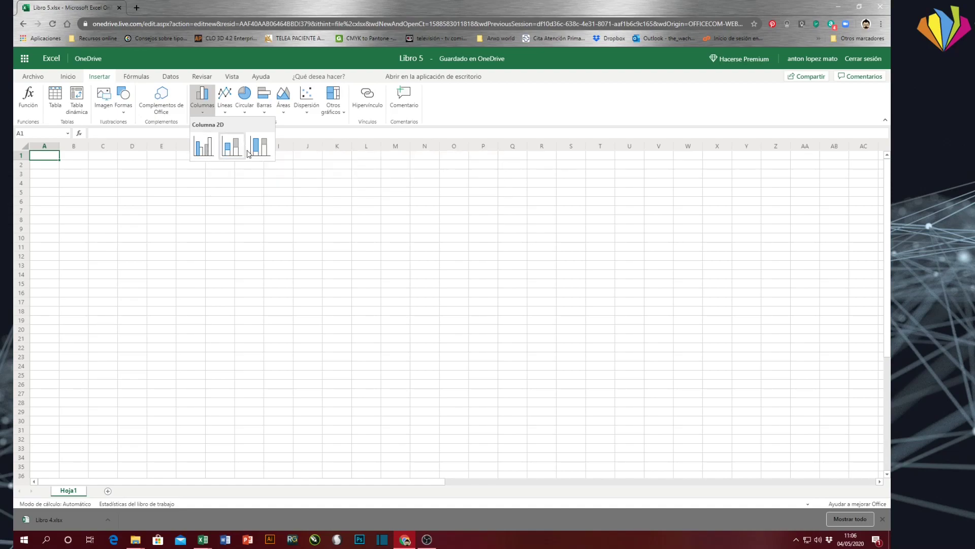
{"action": "left_click", "coordinate": [211, 153]}
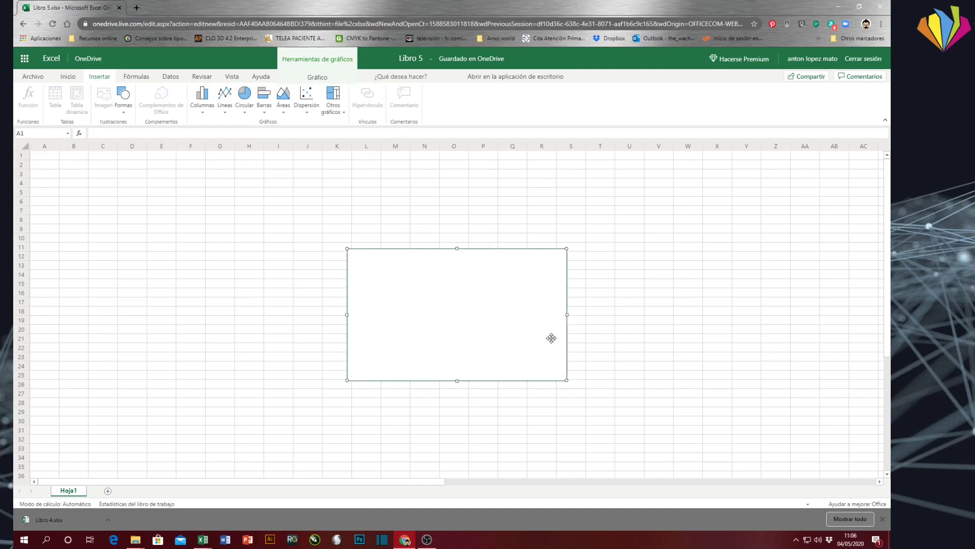
{"action": "left_click_drag", "start_coordinate": [500, 278], "coordinate": [492, 200]}
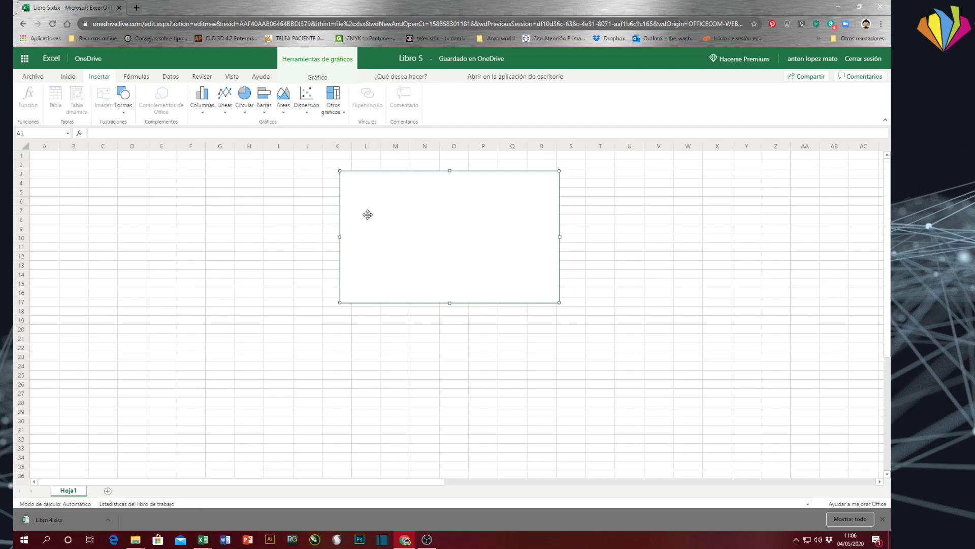
{"action": "key", "text": "Delete"}
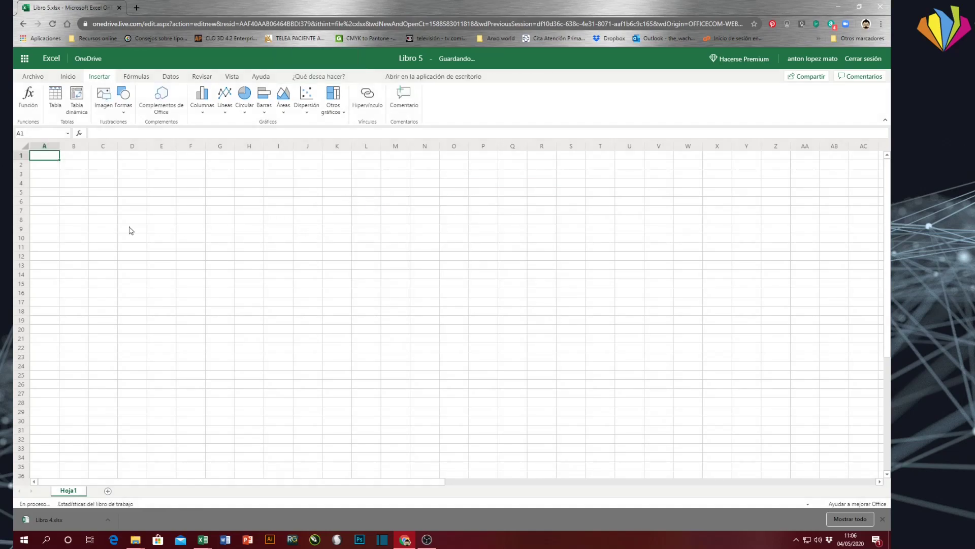
- Enter the season labels Primavera, Verano, Otoño and Invierno down cells A2 to A5
{"action": "left_click", "coordinate": [50, 165]}
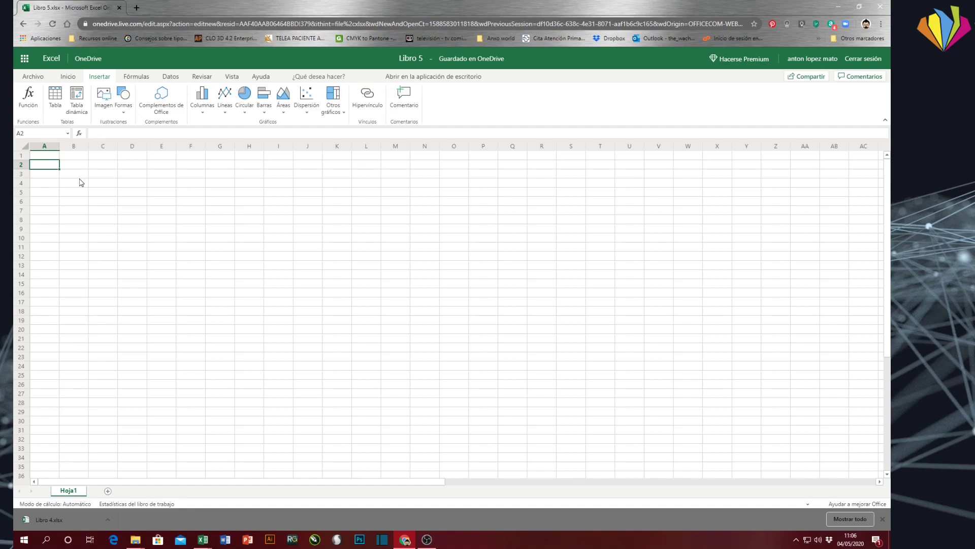
{"action": "type", "text": "Primavera"}
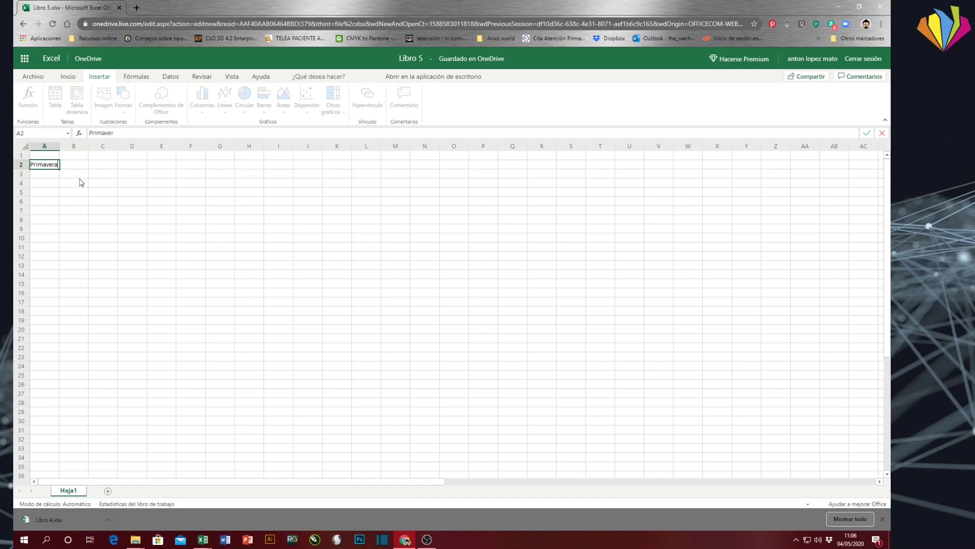
{"action": "key", "text": "Return"}
{"action": "type", "text": "V"}
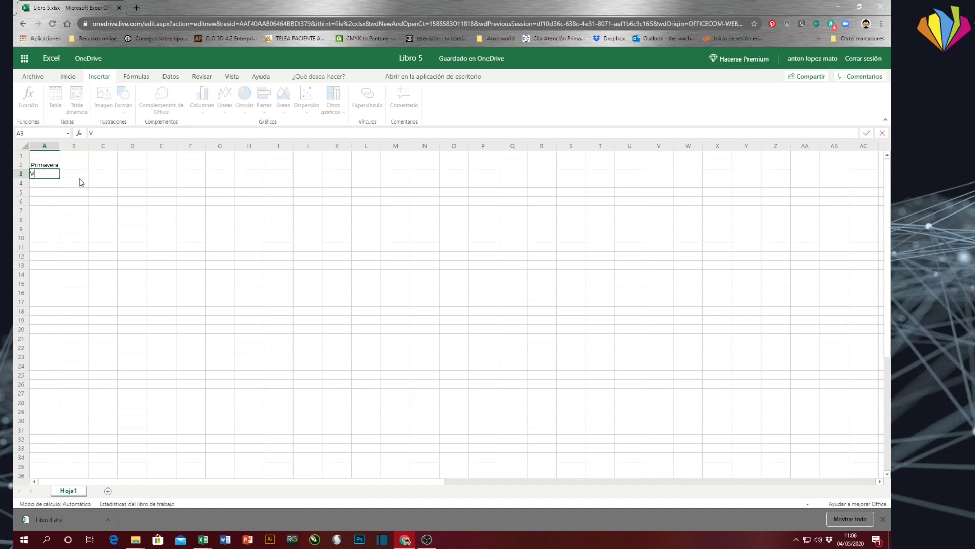
{"action": "type", "text": "erano"}
{"action": "key", "text": "Return"}
{"action": "type", "text": "Otoño"}
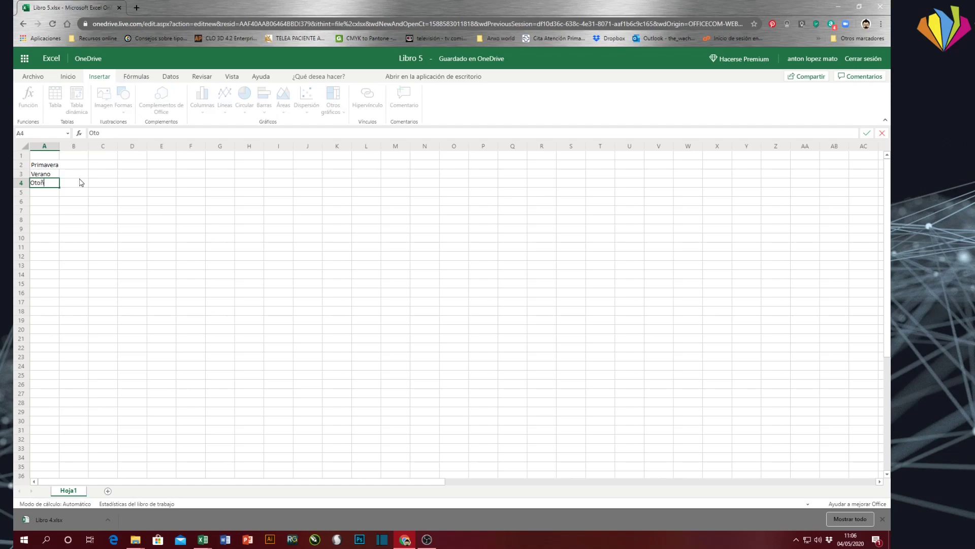
{"action": "key", "text": "Return"}
{"action": "type", "text": "Invierno"}
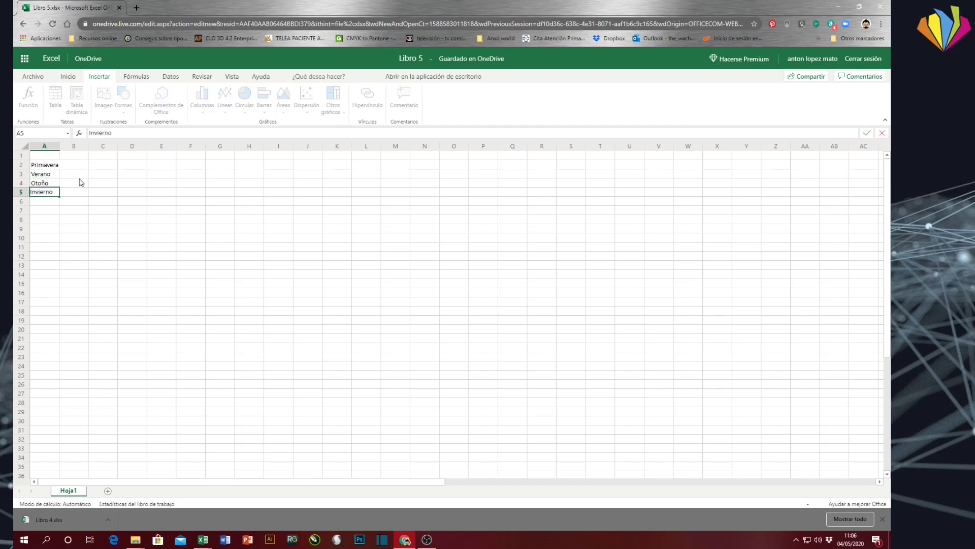
{"action": "key", "text": "Up"}
- Enter the city headings Madrid, Córdoba, Vigo and Santander across cells B1 to E1
{"action": "key", "text": "Up"}
{"action": "key", "text": "Up"}
{"action": "key", "text": "Up"}
{"action": "key", "text": "Right"}
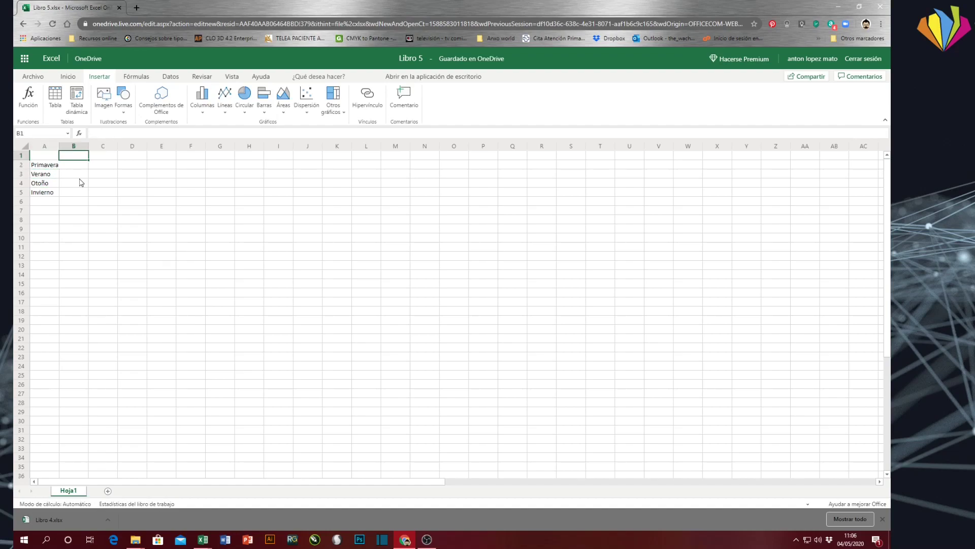
{"action": "type", "text": "Madrid"}
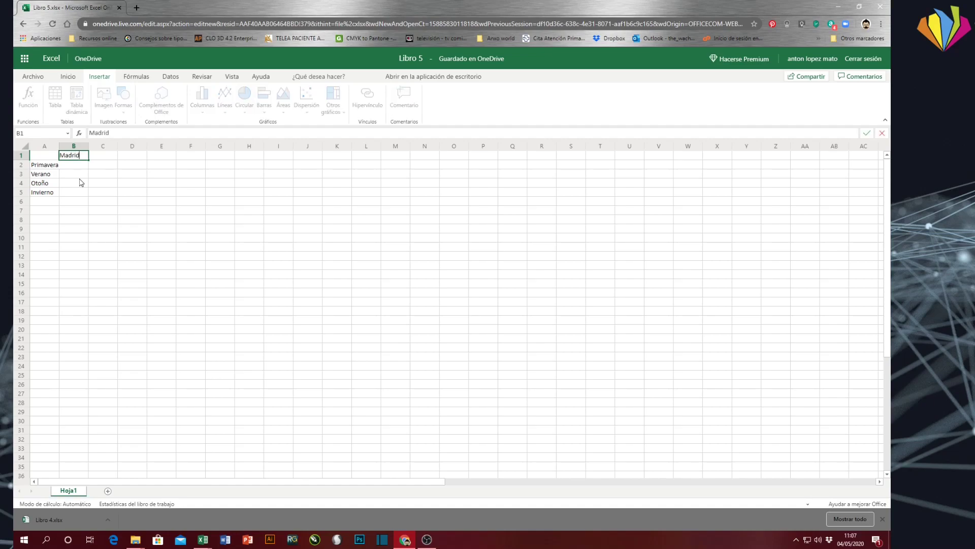
{"action": "key", "text": "Tab"}
{"action": "type", "text": "C"}
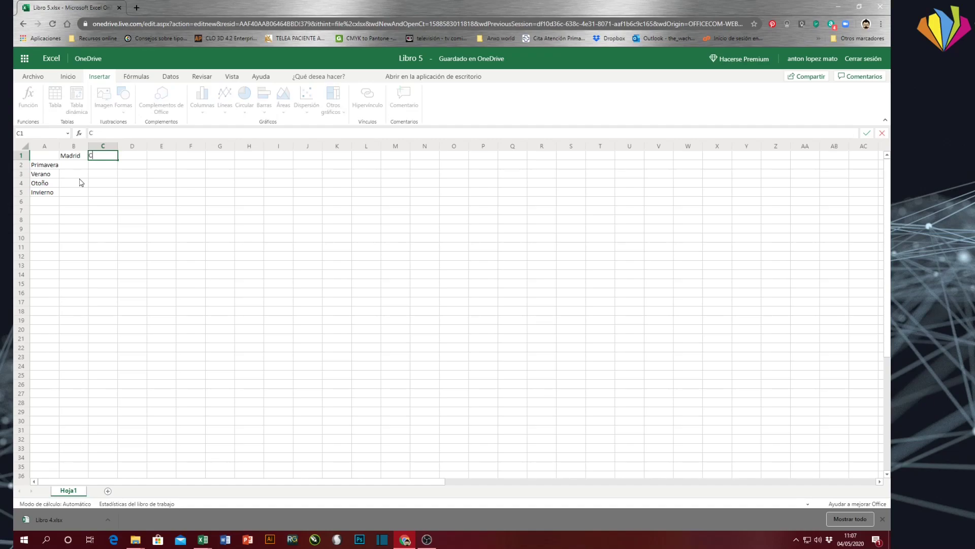
{"action": "type", "text": "órdoba"}
{"action": "key", "text": "Tab"}
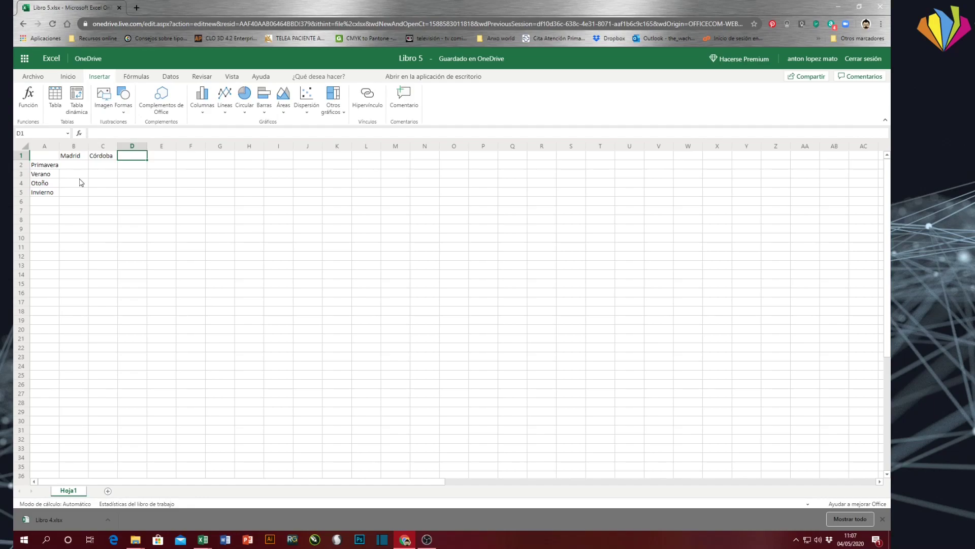
{"action": "type", "text": "Vigo"}
{"action": "key", "text": "Tab"}
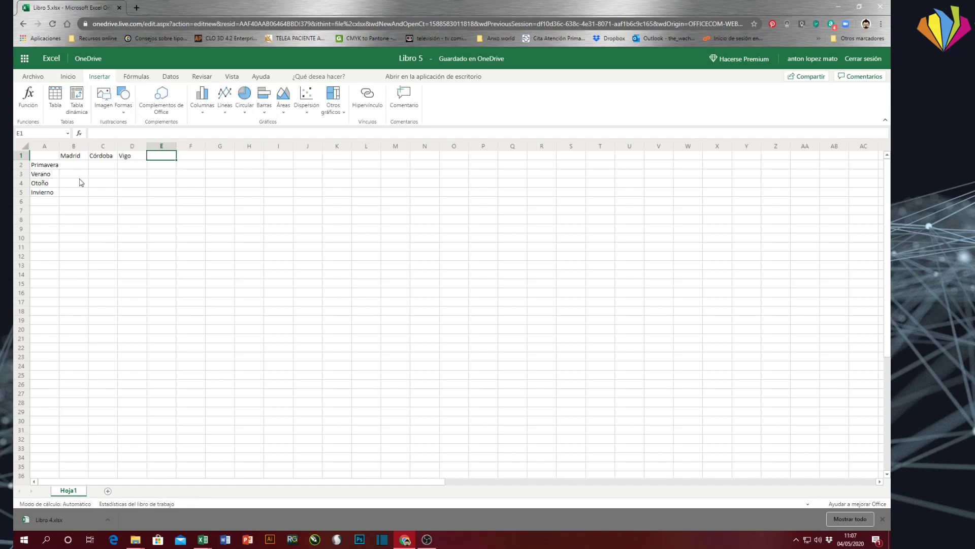
{"action": "type", "text": "Can"}
{"action": "key", "text": "BackSpace"}
{"action": "key", "text": "BackSpace"}
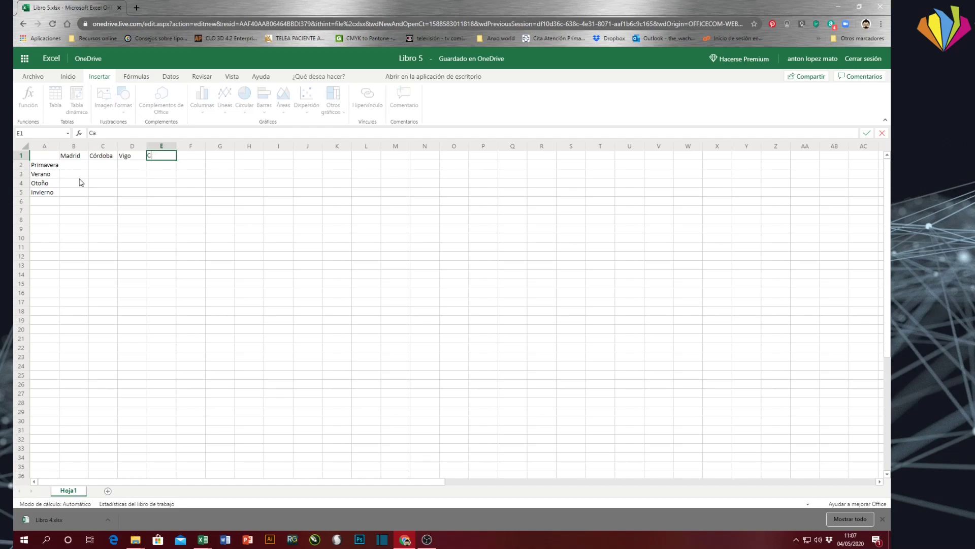
{"action": "type", "text": "antander"}
{"action": "key", "text": "Return"}
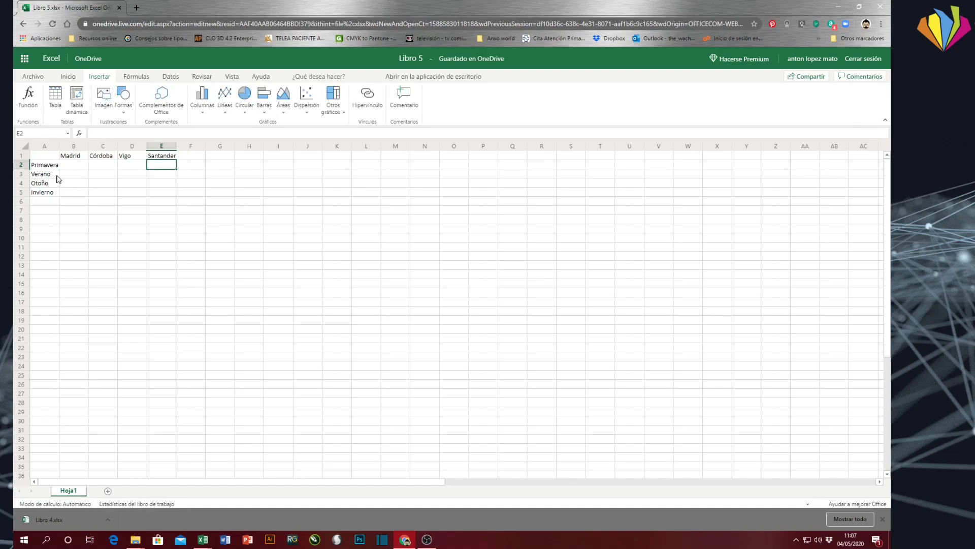
- Fill the Madrid column, B2 to B5, with 34, 5, 300 and 1200
{"action": "left_click", "coordinate": [76, 168]}
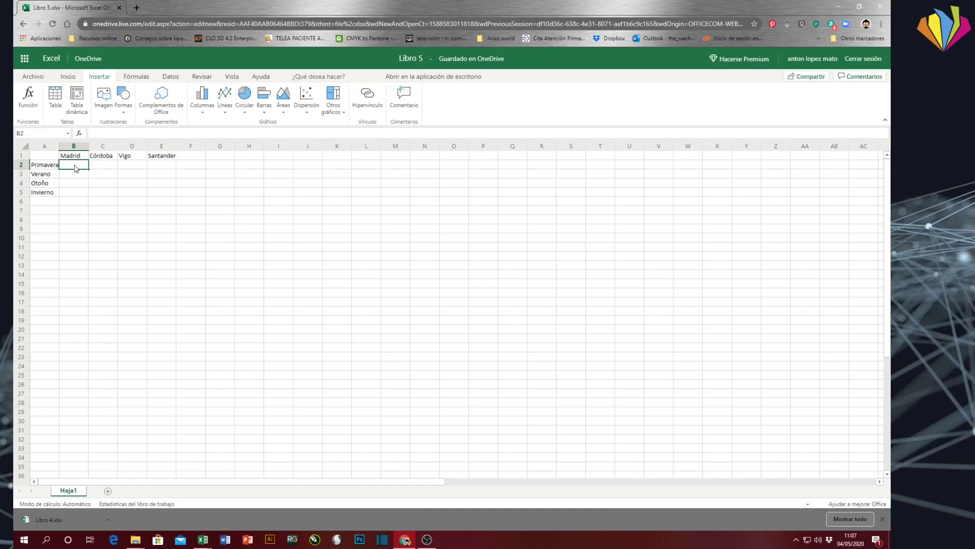
{"action": "type", "text": "34"}
{"action": "key", "text": "Return"}
{"action": "type", "text": "5"}
{"action": "key", "text": "Return"}
{"action": "type", "text": "300"}
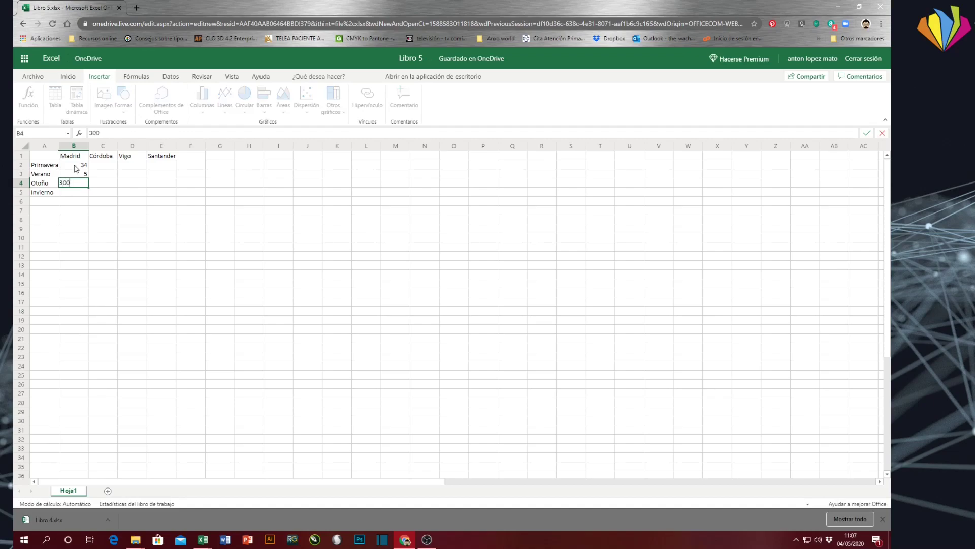
{"action": "key", "text": "Return"}
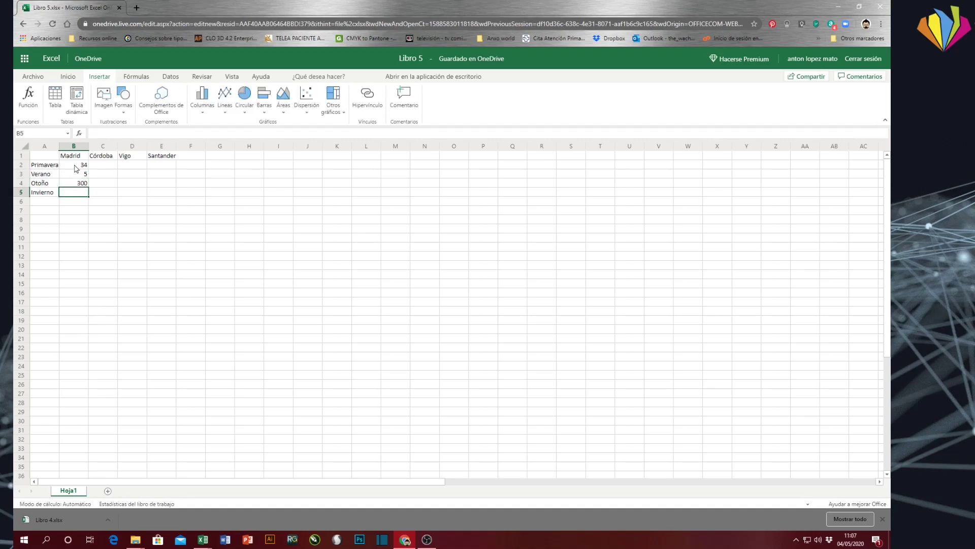
{"action": "type", "text": "1200"}
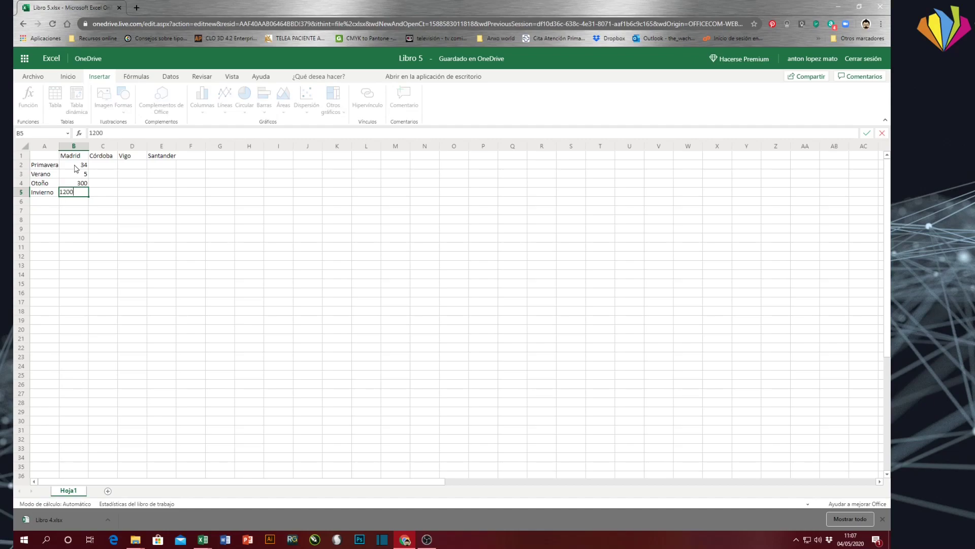
{"action": "key", "text": "Tab"}
- Fill the Córdoba column, C2 to C5, with 12, 0, 34 and 378
{"action": "key", "text": "Up"}
{"action": "key", "text": "Up"}
{"action": "key", "text": "Up"}
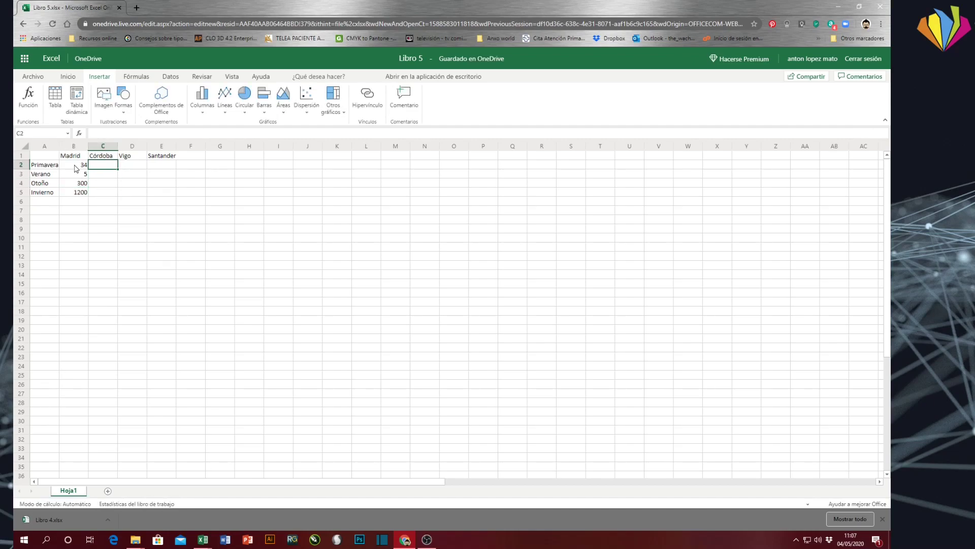
{"action": "type", "text": "12"}
{"action": "key", "text": "Return"}
{"action": "type", "text": "0"}
{"action": "key", "text": "Return"}
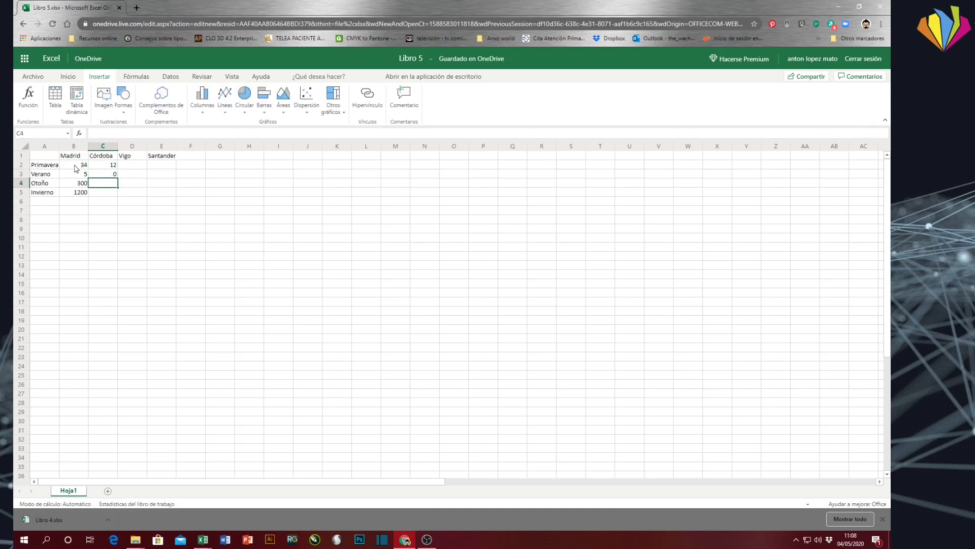
{"action": "type", "text": "34"}
{"action": "key", "text": "Return"}
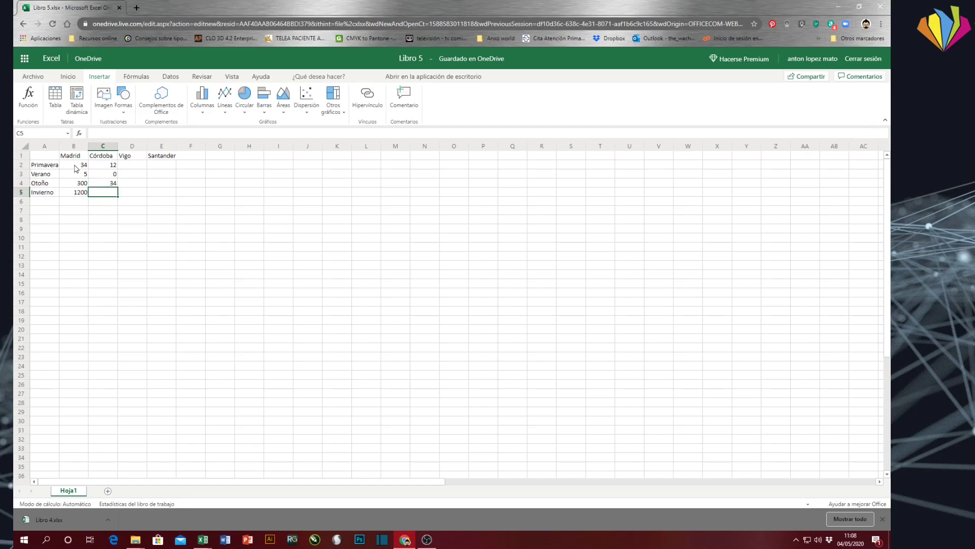
{"action": "type", "text": "3"}
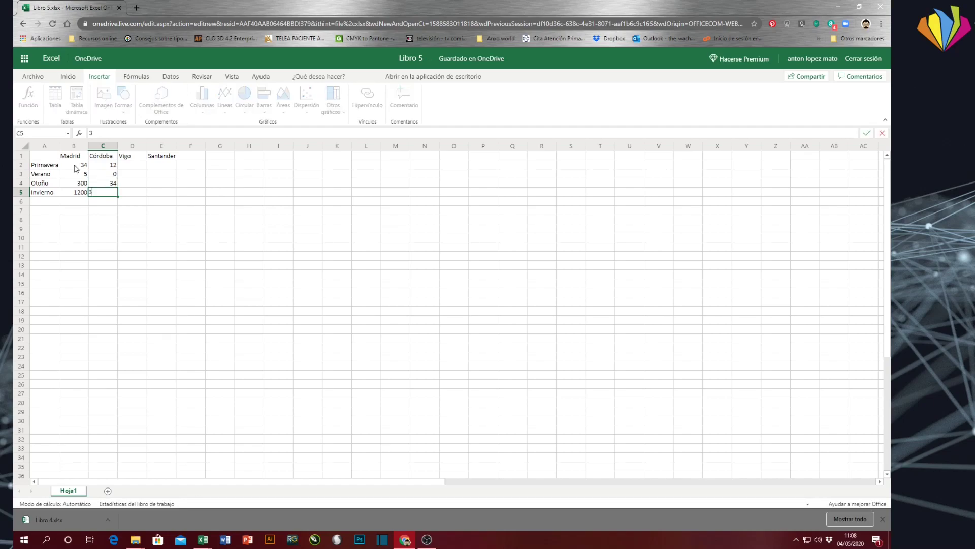
{"action": "key", "text": "Tab"}
- Fill the Vigo column, D2 to D5, with 200, 100, 2000 and 4000
{"action": "key", "text": "Up"}
{"action": "key", "text": "Up"}
{"action": "key", "text": "Up"}
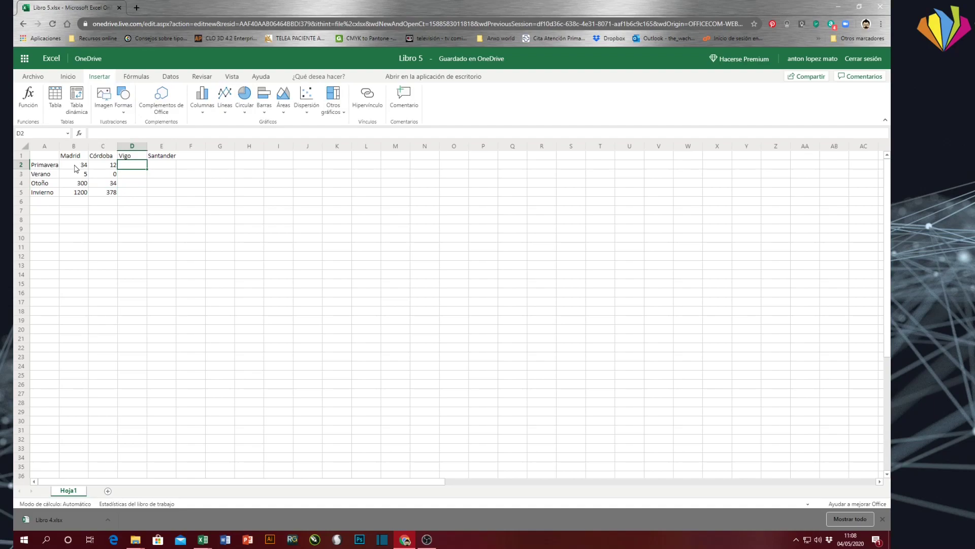
{"action": "type", "text": "200"}
{"action": "key", "text": "Return"}
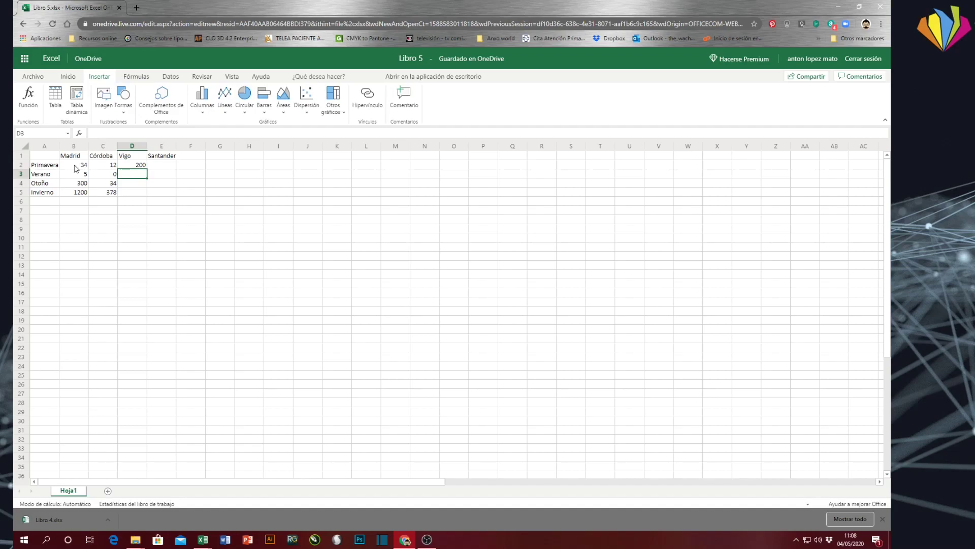
{"action": "type", "text": "100"}
{"action": "key", "text": "Return"}
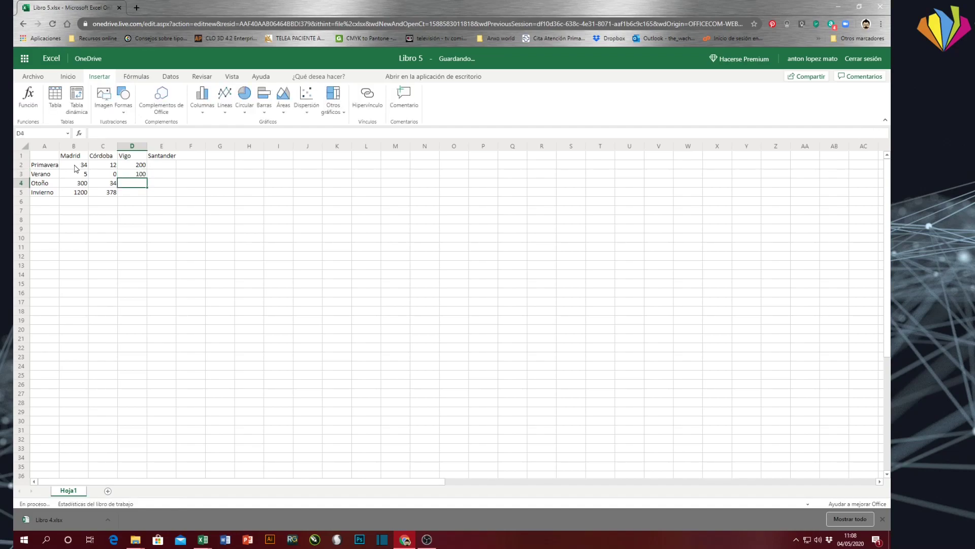
{"action": "type", "text": "2000"}
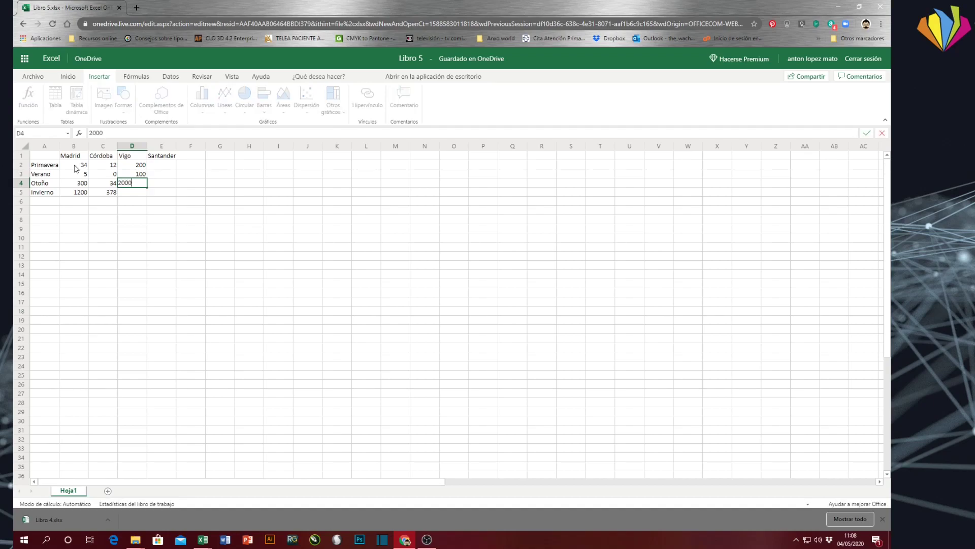
{"action": "key", "text": "Return"}
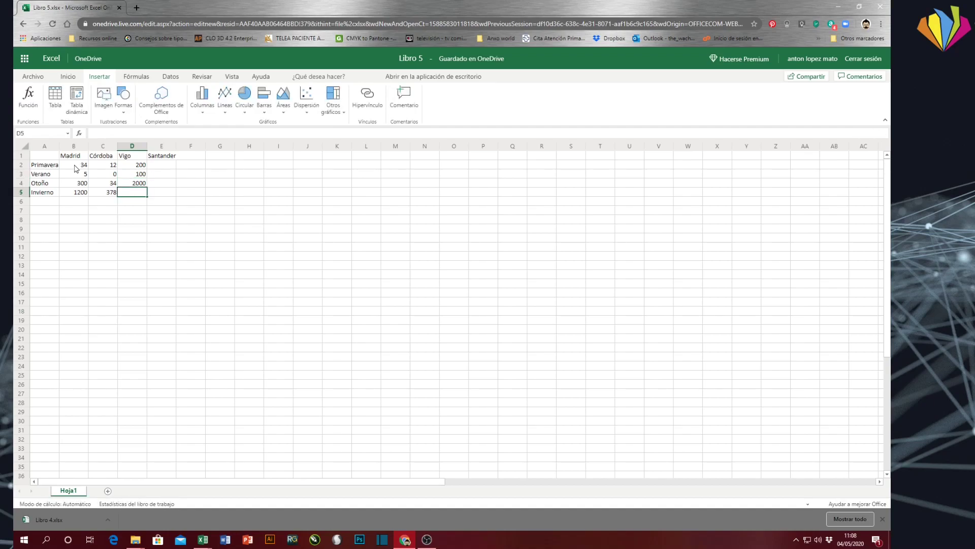
{"action": "type", "text": "4"}
{"action": "key", "text": "Return"}
- Fill the Santander column, E2 to E5, with 150, 167, 1567 and 3456
{"action": "key", "text": "Up"}
{"action": "key", "text": "Up"}
{"action": "key", "text": "Right"}
{"action": "key", "text": "Up"}
{"action": "key", "text": "Up"}
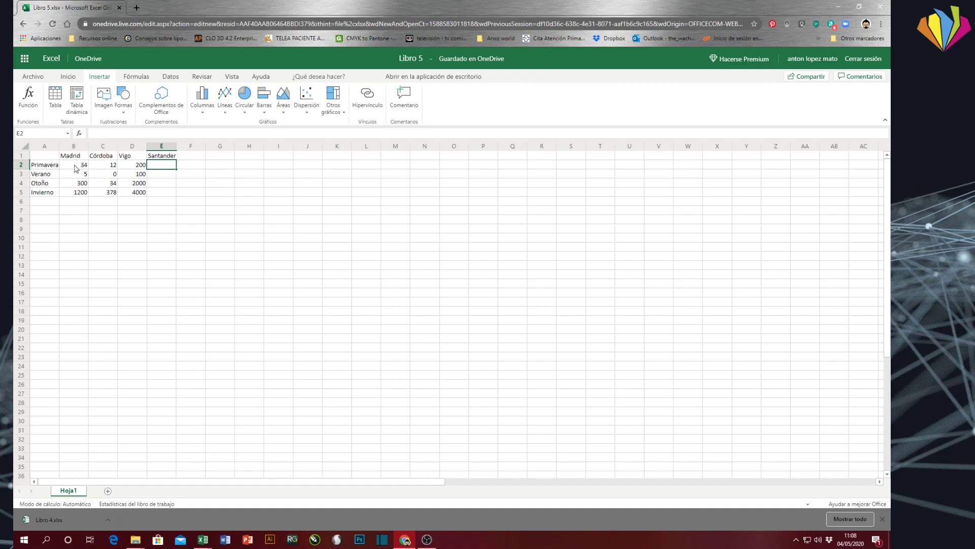
{"action": "type", "text": "150"}
{"action": "key", "text": "Return"}
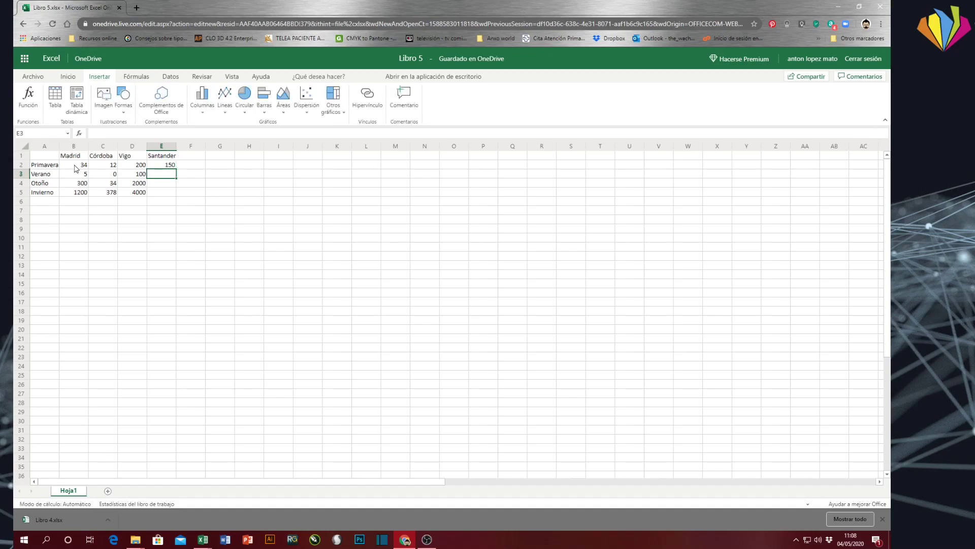
{"action": "type", "text": "167"}
{"action": "key", "text": "Return"}
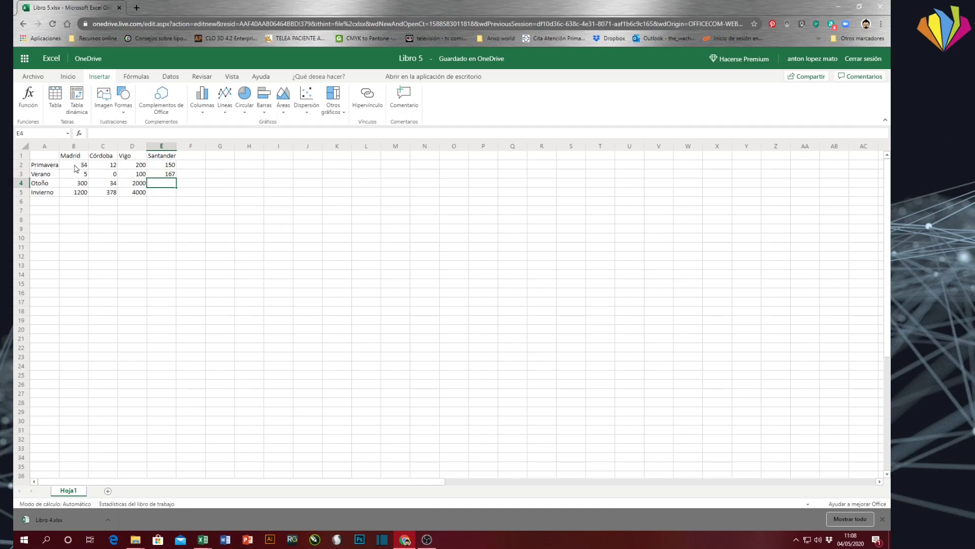
{"action": "type", "text": "1567"}
{"action": "key", "text": "Return"}
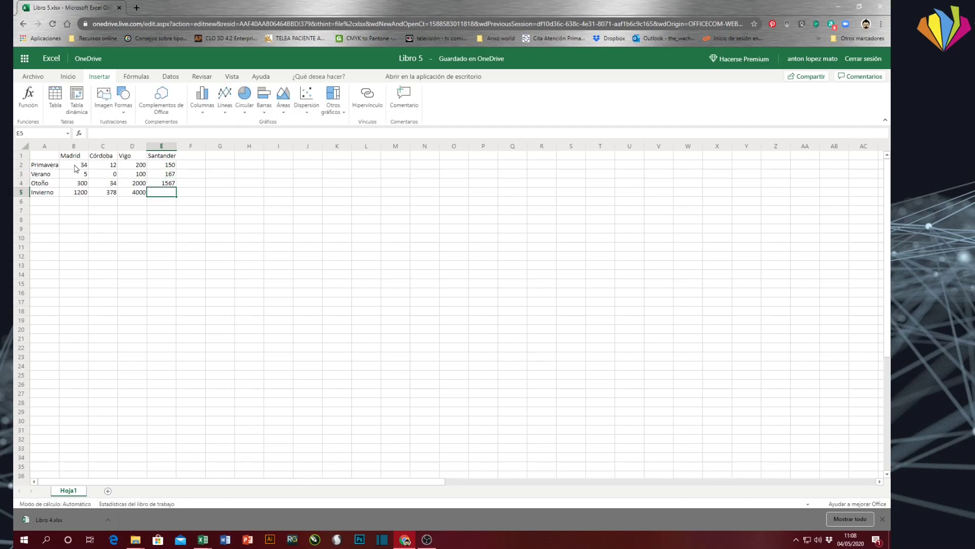
{"action": "type", "text": "3456"}
{"action": "key", "text": "Return"}
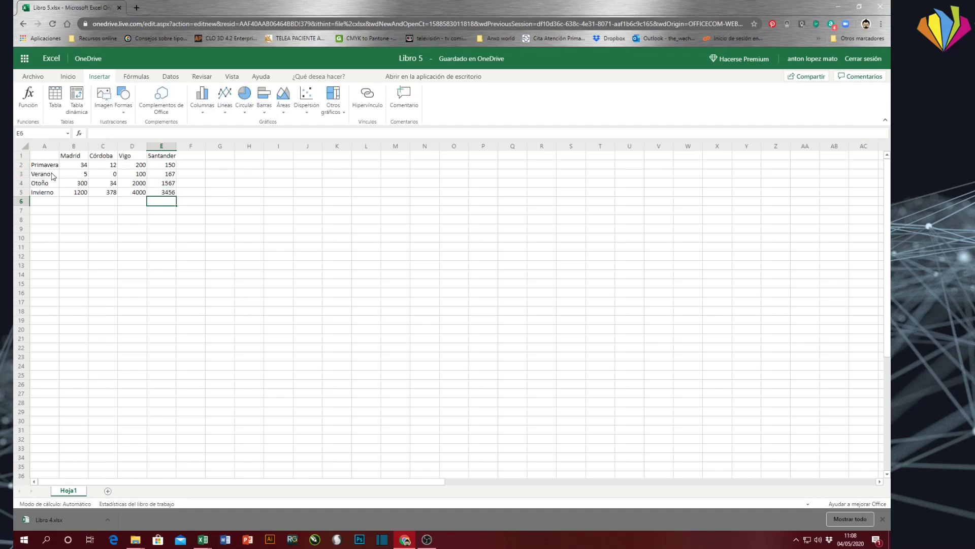
- Insert a clustered 2D column chart from the data range A1:E5
{"action": "left_click_drag", "start_coordinate": [42, 157], "coordinate": [168, 196]}
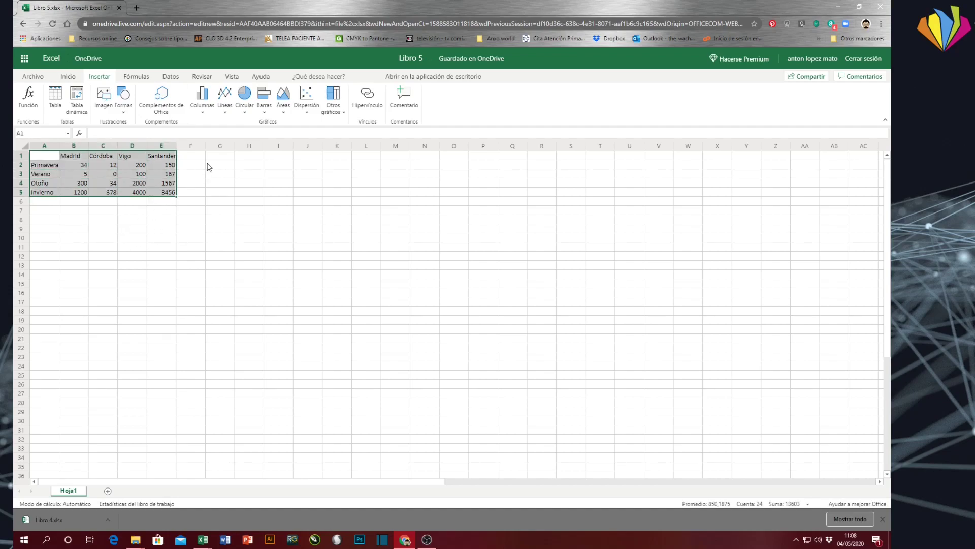
{"action": "left_click", "coordinate": [205, 112]}
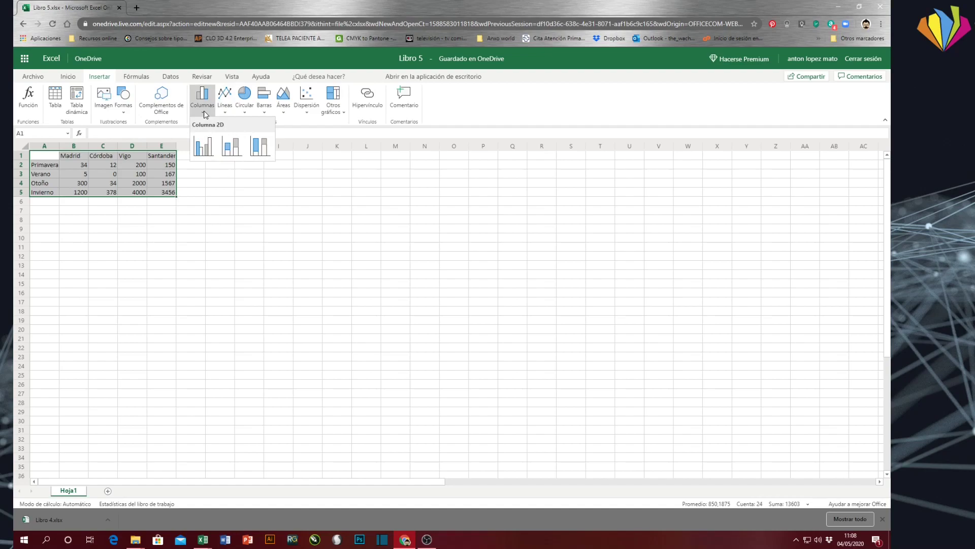
{"action": "left_click", "coordinate": [204, 147]}
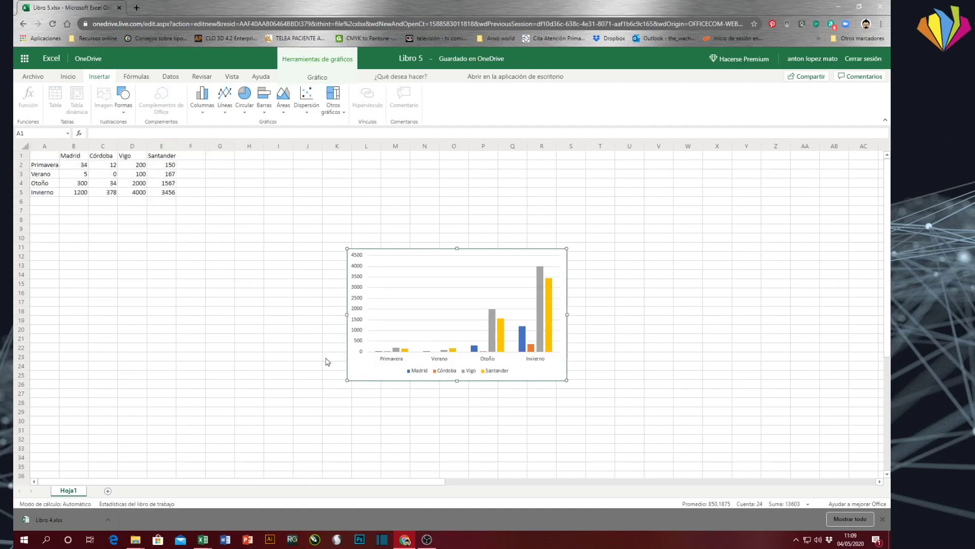
{"action": "left_click", "coordinate": [312, 78]}
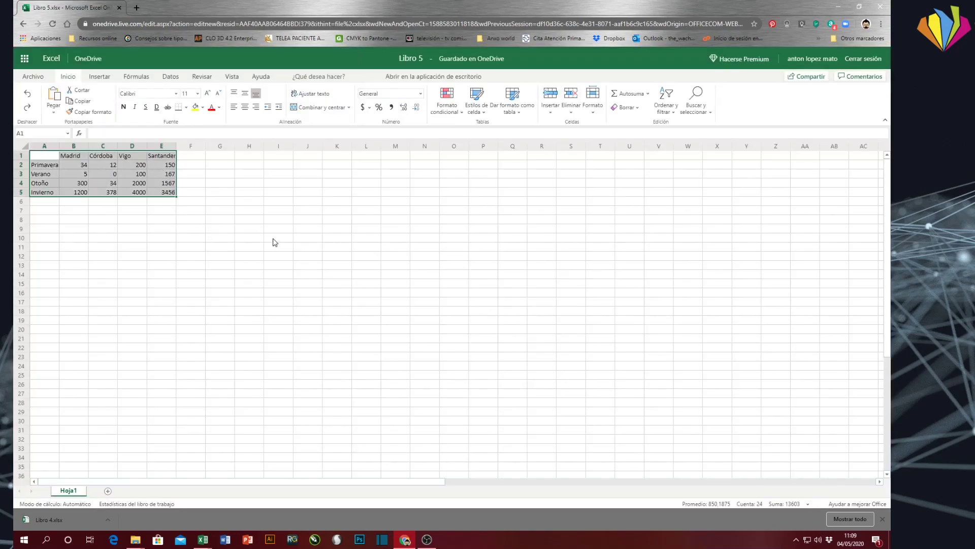
- Insert an empty clustered 2D column chart with only the blank cell G12 selected
{"action": "left_click", "coordinate": [275, 242]}
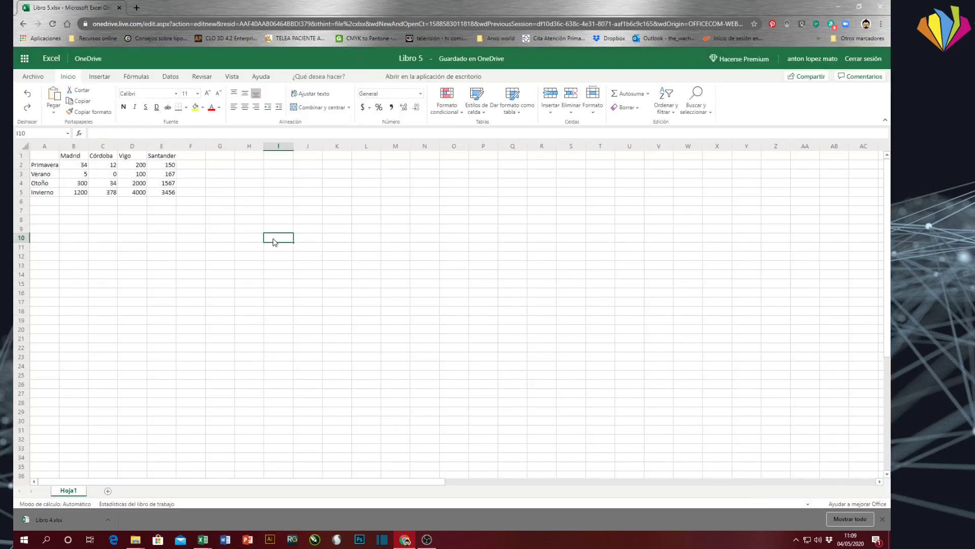
{"action": "left_click", "coordinate": [220, 256]}
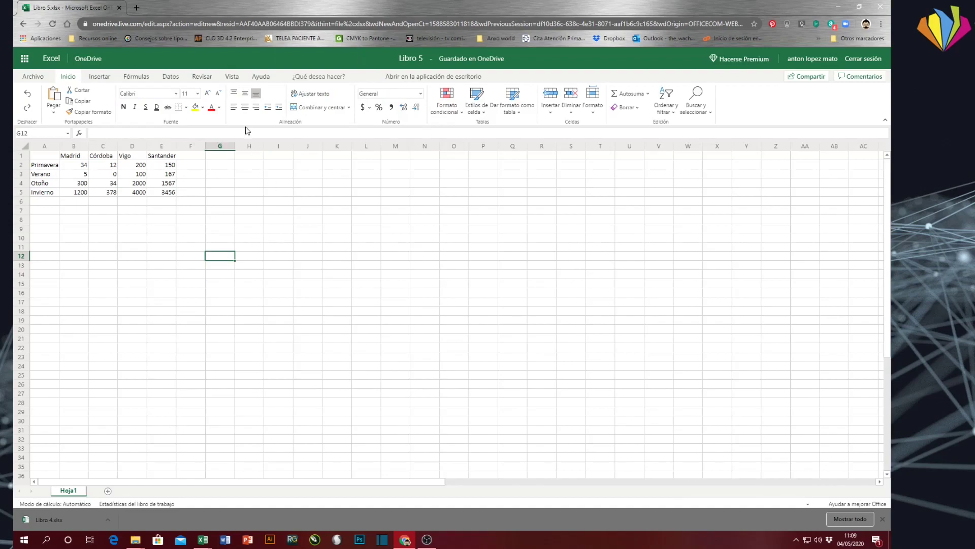
{"action": "left_click", "coordinate": [97, 77]}
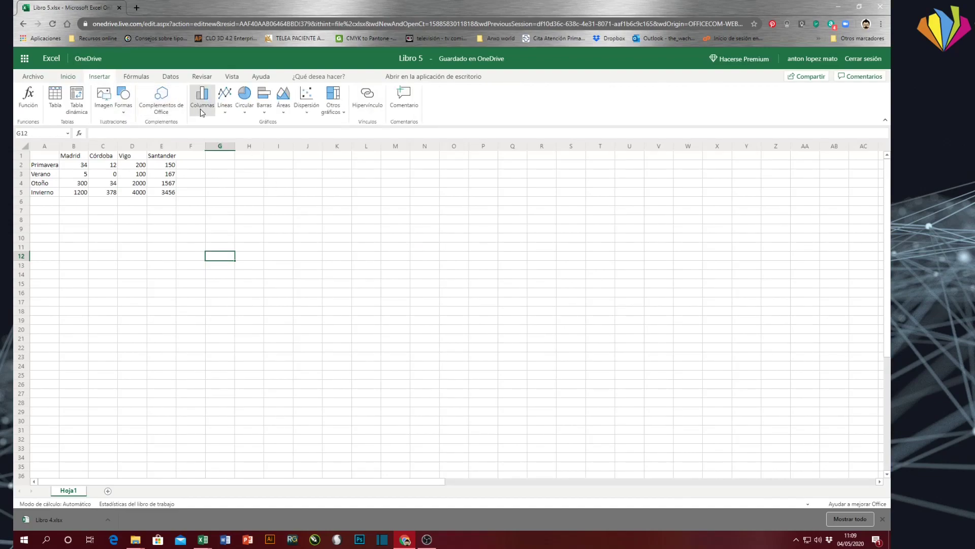
{"action": "left_click", "coordinate": [203, 99]}
{"action": "left_click", "coordinate": [212, 149]}
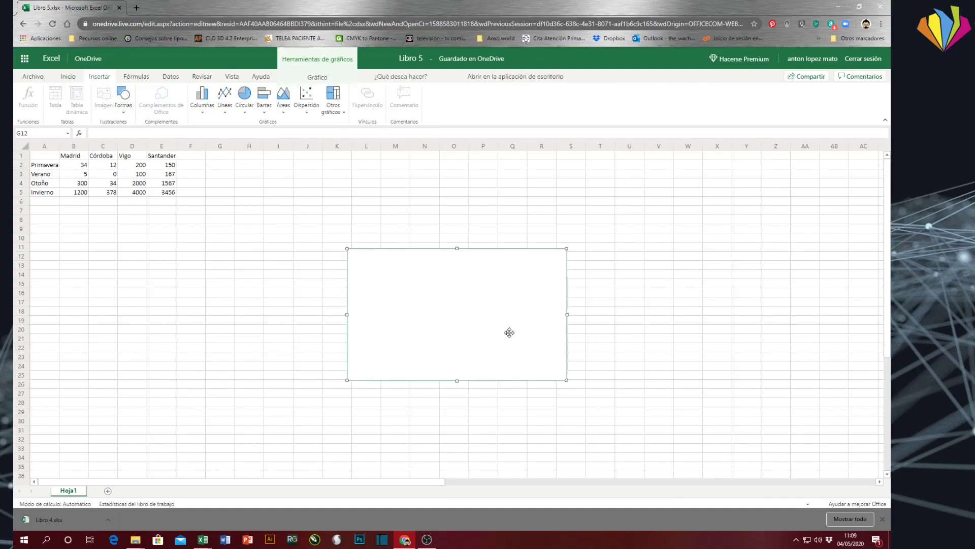
- Set the empty chart's data range to A1:E5 and check the assigned range without changing it
{"action": "left_click", "coordinate": [320, 77]}
{"action": "left_click", "coordinate": [64, 110]}
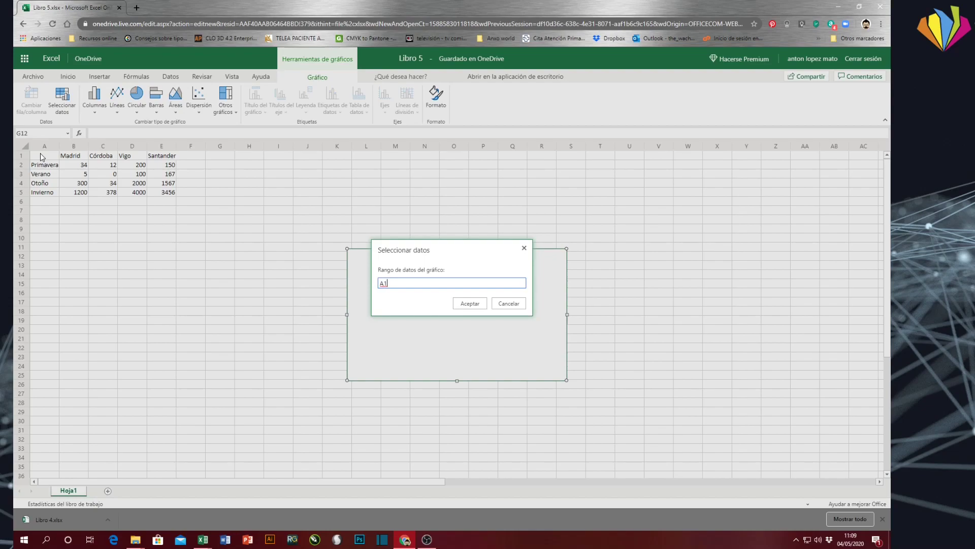
{"action": "left_click_drag", "start_coordinate": [41, 156], "coordinate": [158, 194]}
{"action": "left_click", "coordinate": [467, 302]}
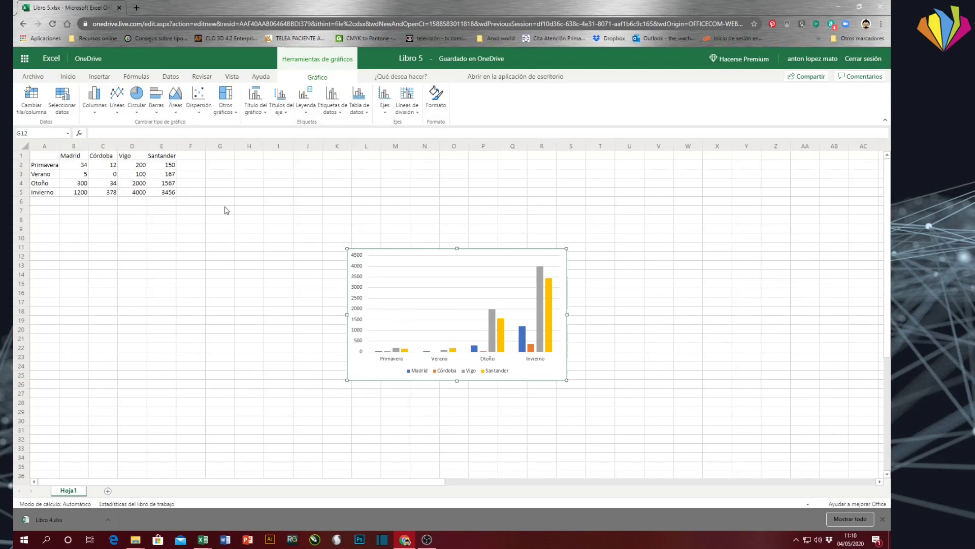
{"action": "left_click", "coordinate": [71, 111]}
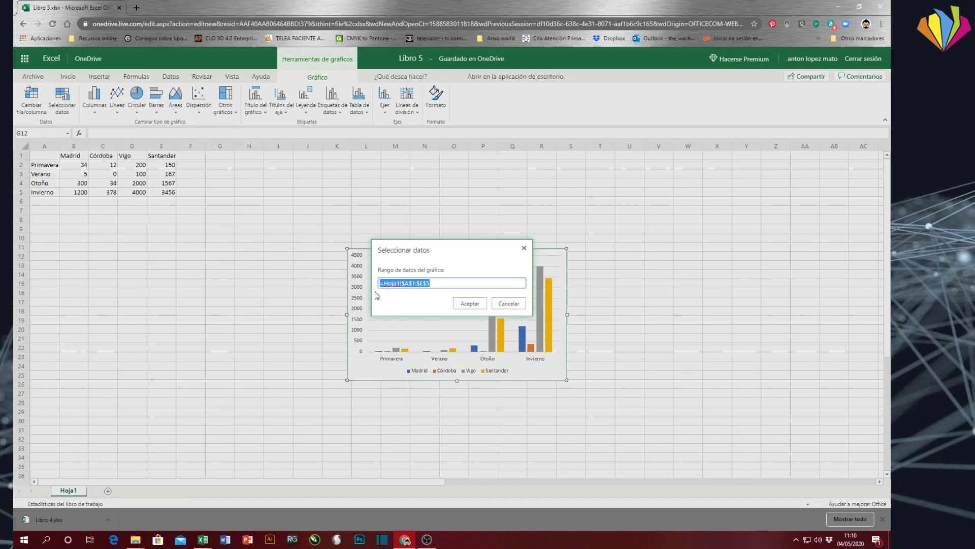
{"action": "left_click", "coordinate": [509, 304]}
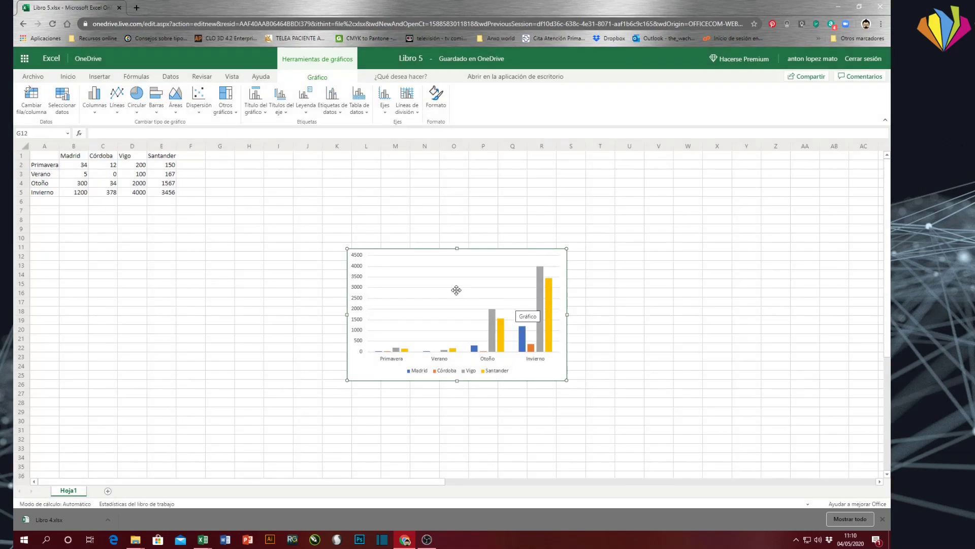
- Move the chart up so its upper-left corner sits at about K4, and swap its rows and columns
{"action": "left_click_drag", "start_coordinate": [442, 276], "coordinate": [419, 209]}
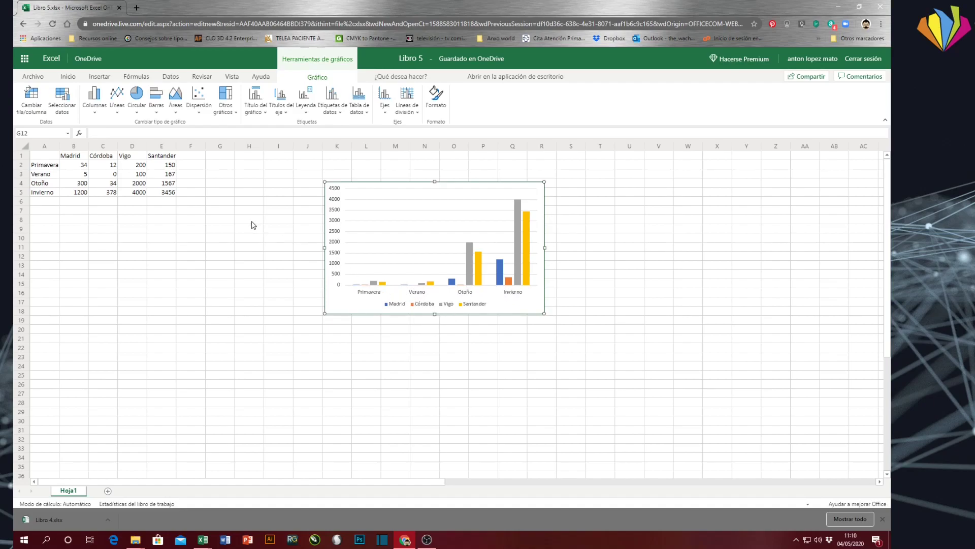
{"action": "left_click", "coordinate": [35, 114]}
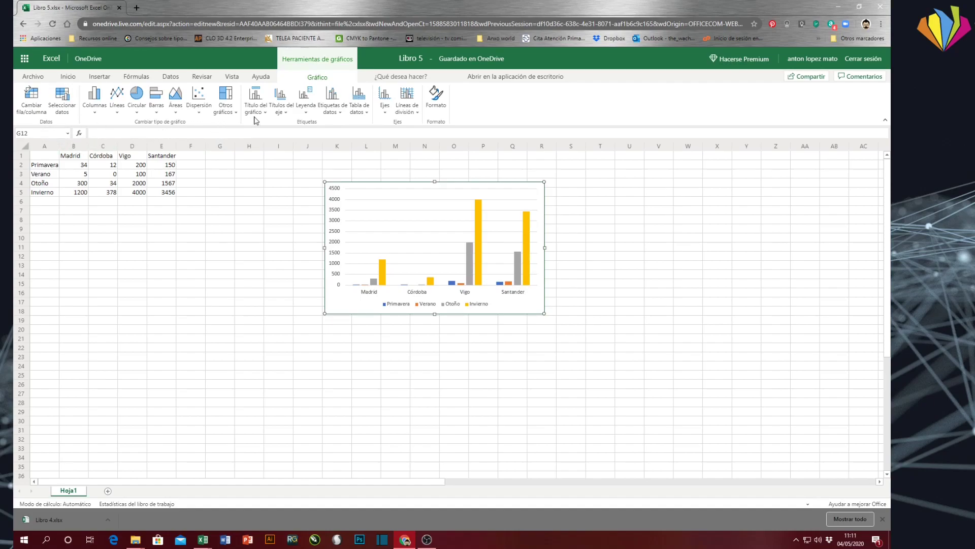
- Hide the chart's primary horizontal axis and restore it with the left-to-right display
{"action": "left_click", "coordinate": [386, 116]}
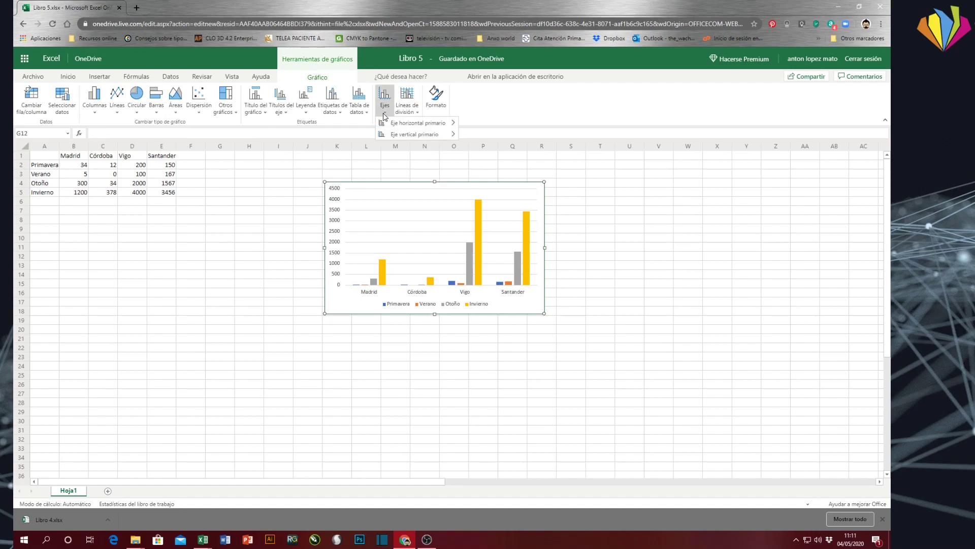
{"action": "mouse_move", "coordinate": [391, 123]}
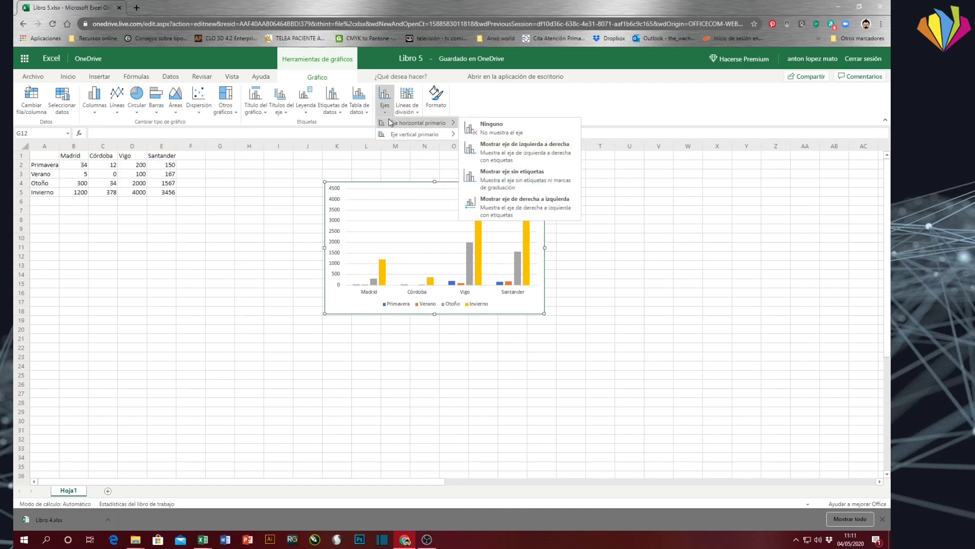
{"action": "left_click", "coordinate": [511, 128]}
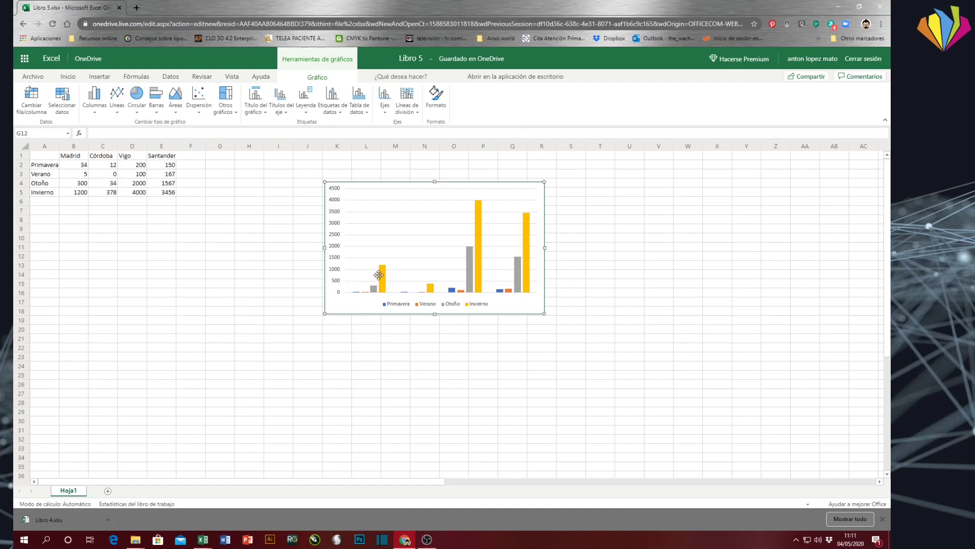
{"action": "left_click", "coordinate": [385, 108]}
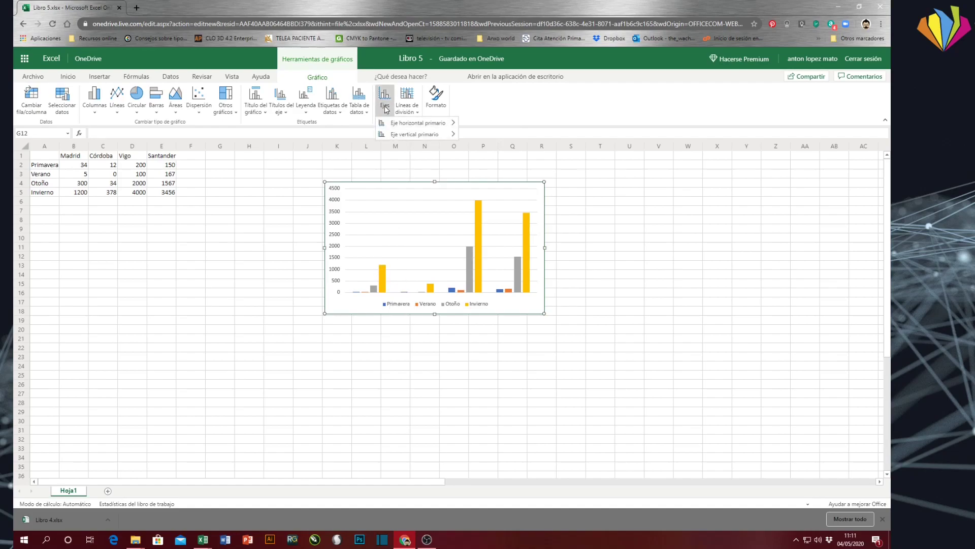
{"action": "mouse_move", "coordinate": [404, 123]}
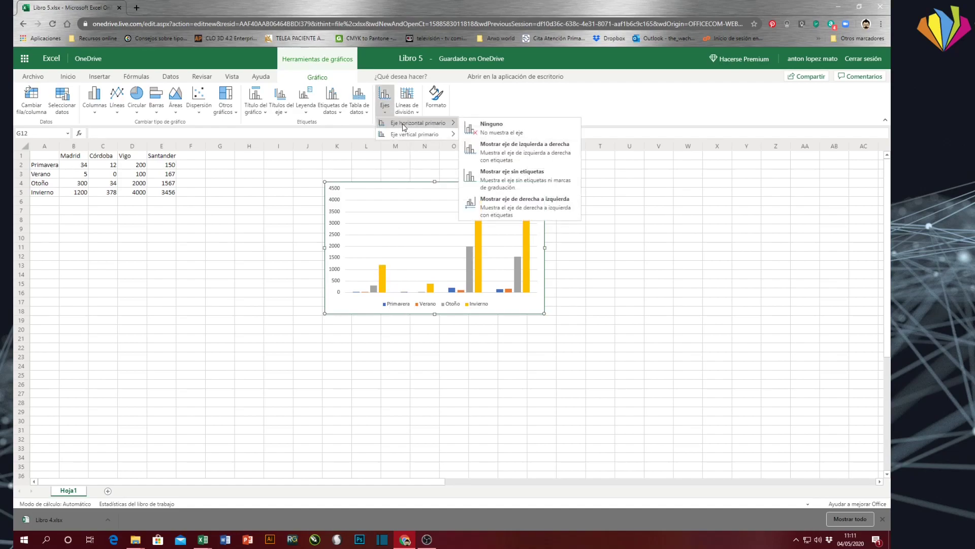
{"action": "left_click", "coordinate": [489, 149]}
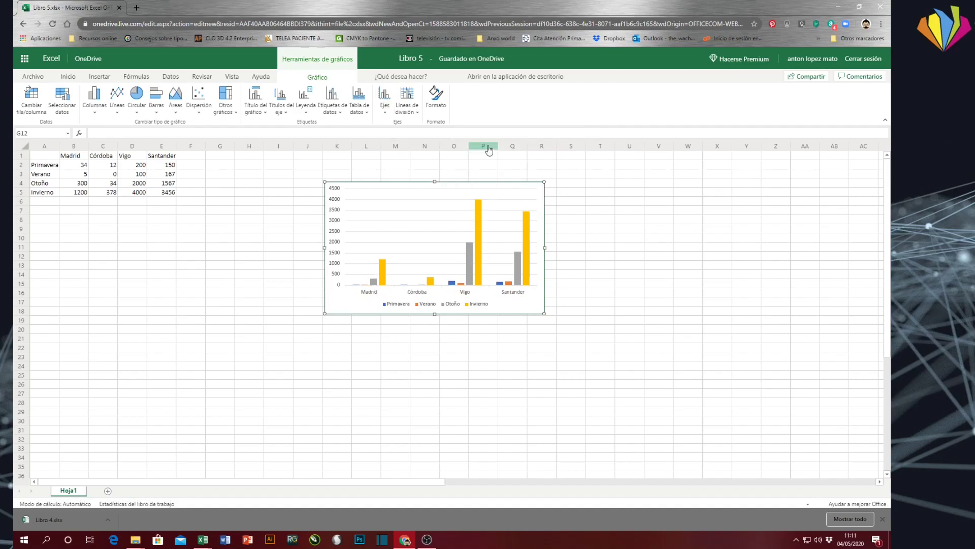
- Hide the chart's primary vertical axis and restore its default display
{"action": "left_click", "coordinate": [385, 99]}
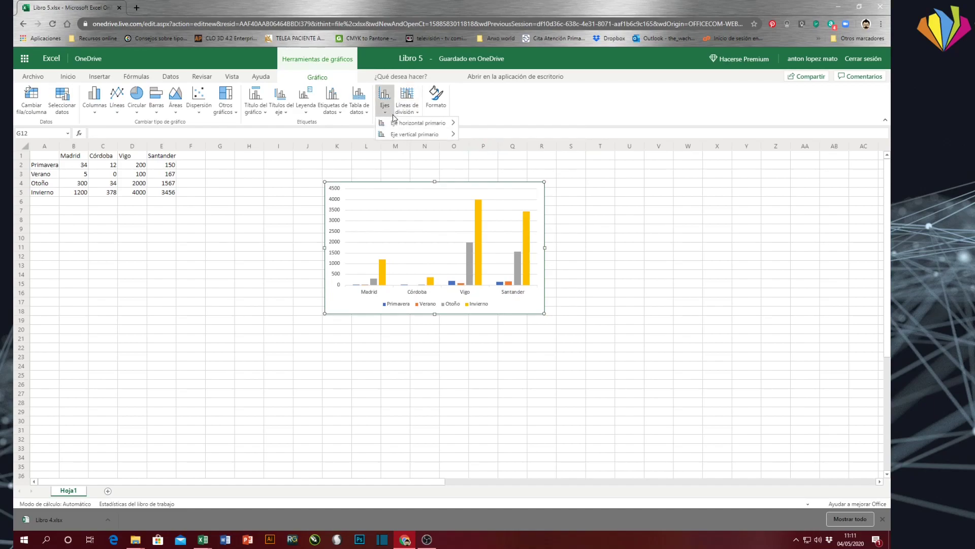
{"action": "mouse_move", "coordinate": [406, 140]}
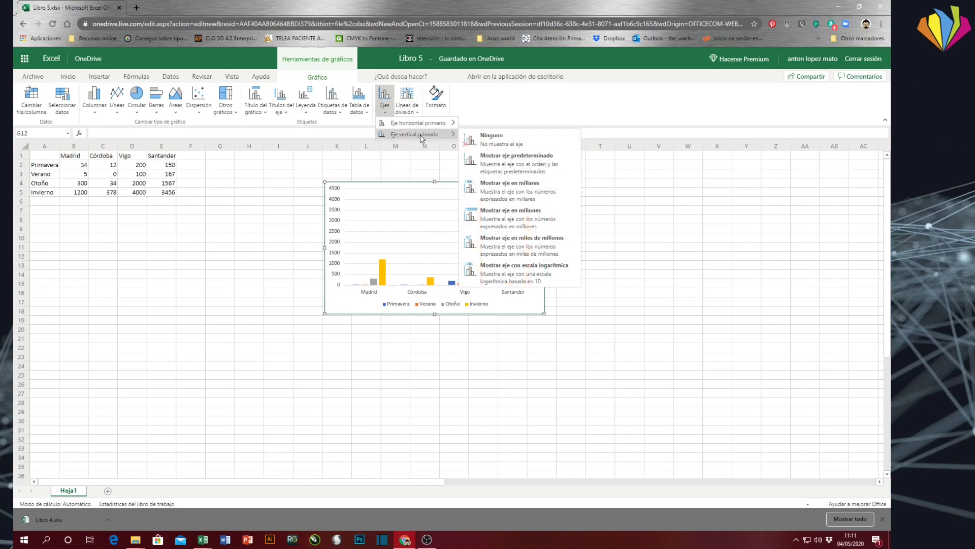
{"action": "left_click", "coordinate": [497, 150]}
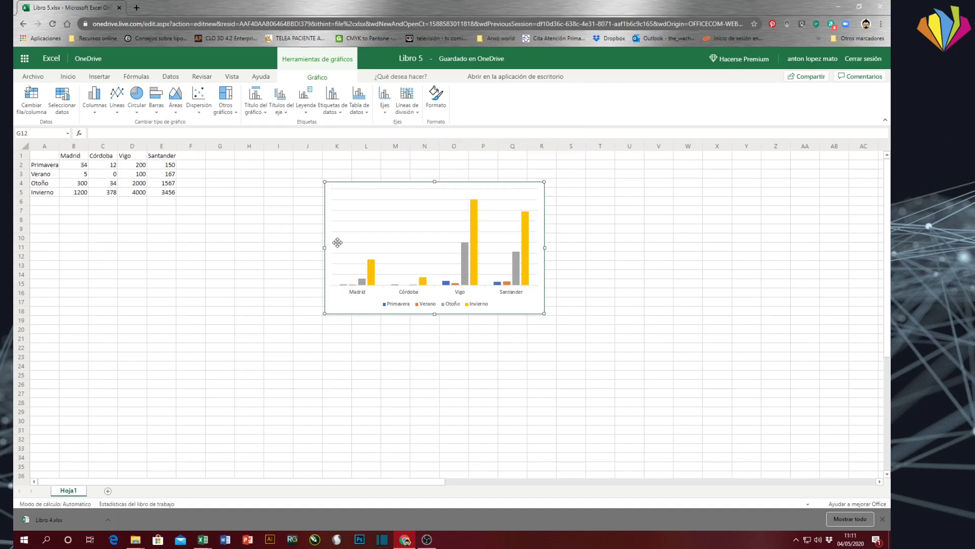
{"action": "left_click", "coordinate": [383, 107]}
{"action": "mouse_move", "coordinate": [414, 128]}
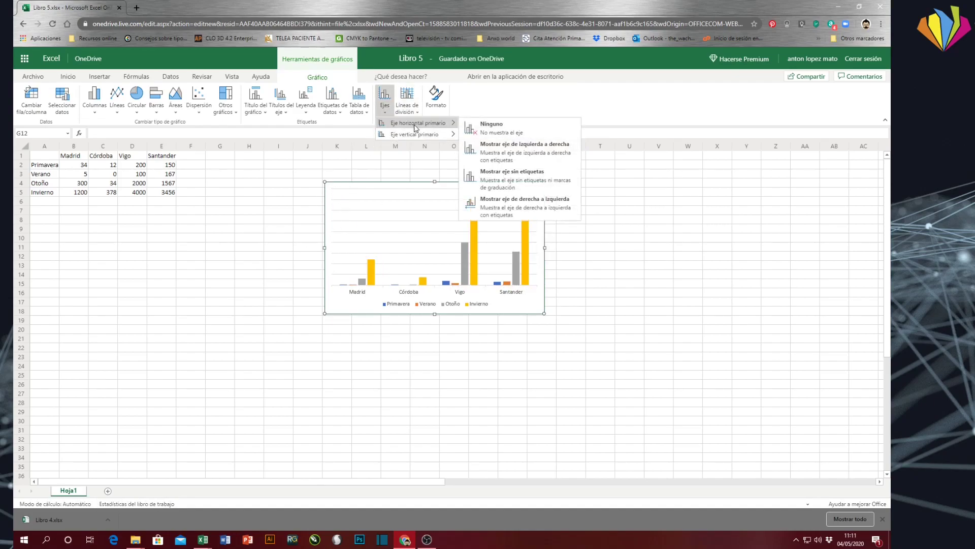
{"action": "left_click", "coordinate": [488, 163]}
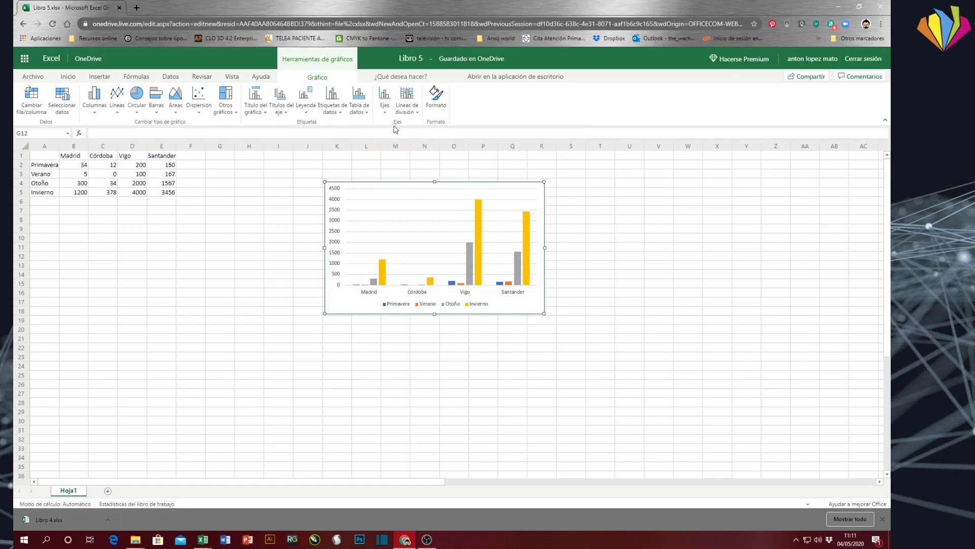
- Remove the chart's primary horizontal gridlines and restore the major ones
{"action": "left_click", "coordinate": [407, 100]}
{"action": "mouse_move", "coordinate": [453, 124]}
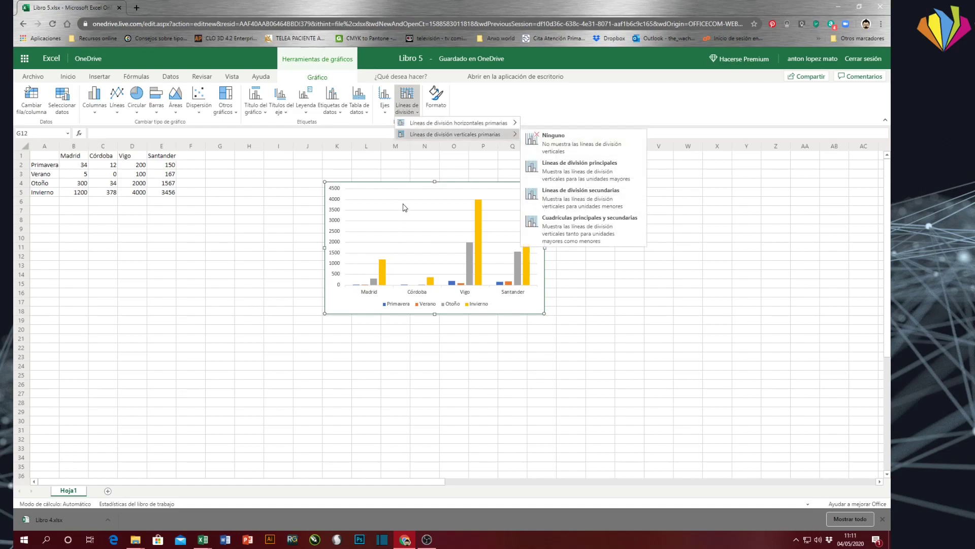
{"action": "mouse_move", "coordinate": [496, 119]}
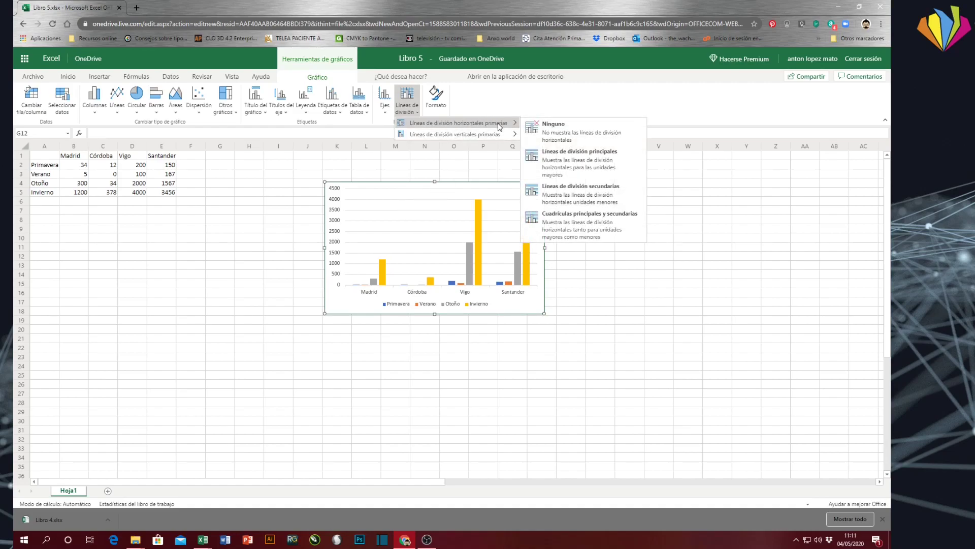
{"action": "left_click", "coordinate": [543, 127]}
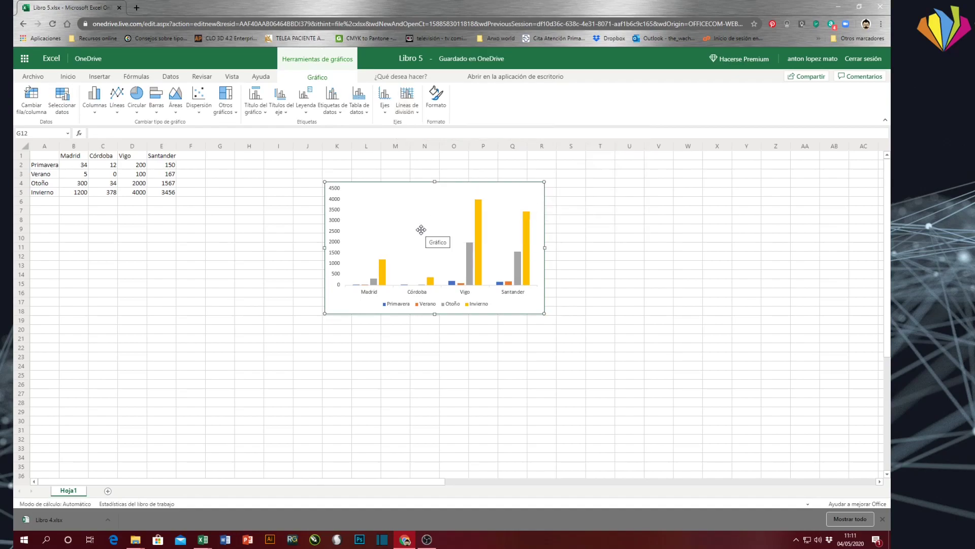
{"action": "left_click", "coordinate": [406, 99]}
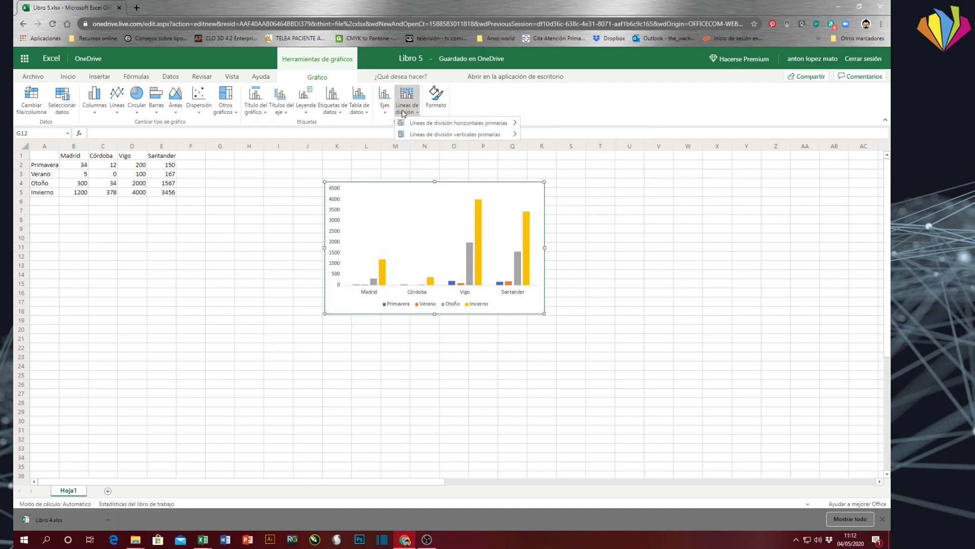
{"action": "left_click", "coordinate": [549, 154]}
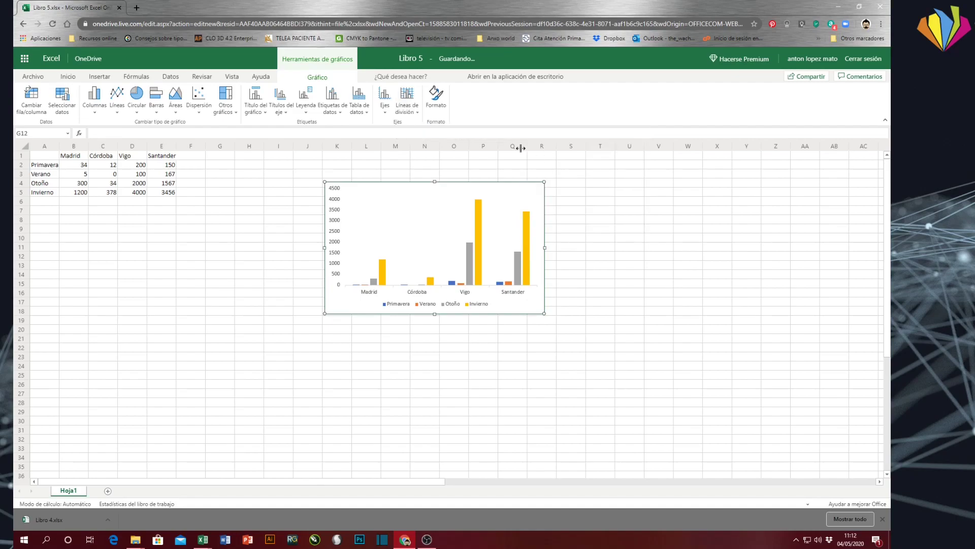
- Add major primary vertical gridlines to the chart
{"action": "left_click", "coordinate": [404, 114]}
{"action": "mouse_move", "coordinate": [454, 123]}
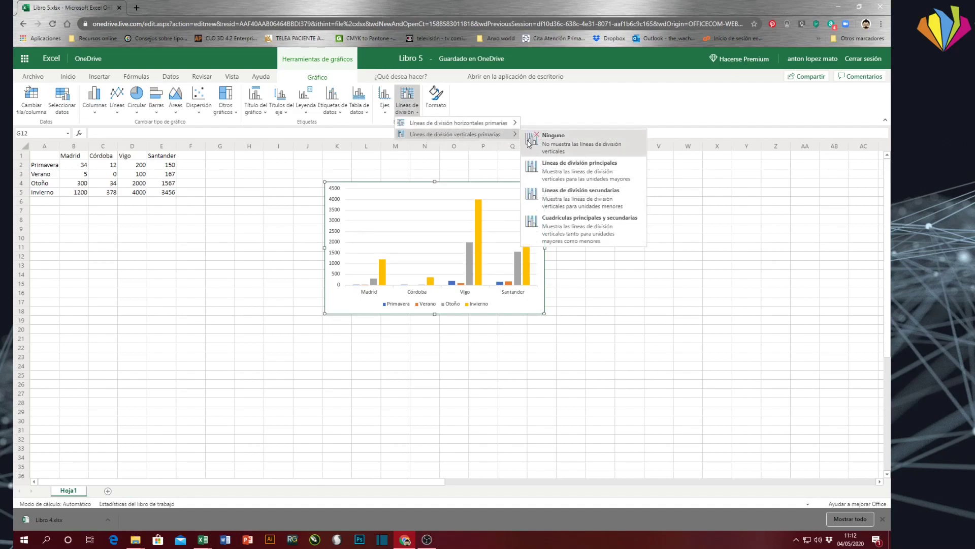
{"action": "left_click", "coordinate": [557, 168]}
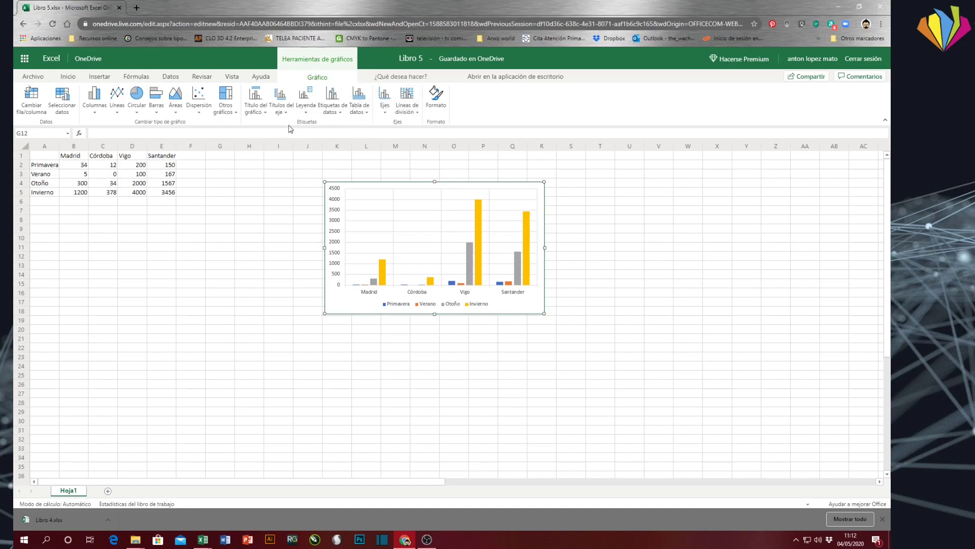
- Show the chart's data table without legend keys, switch it to the version with legend keys, and remove it
{"action": "left_click", "coordinate": [358, 104]}
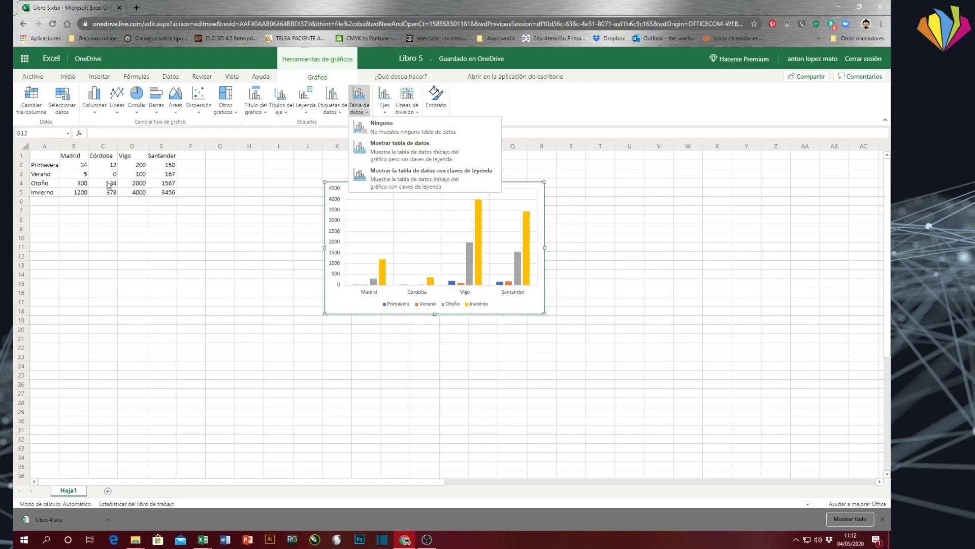
{"action": "left_click", "coordinate": [373, 152]}
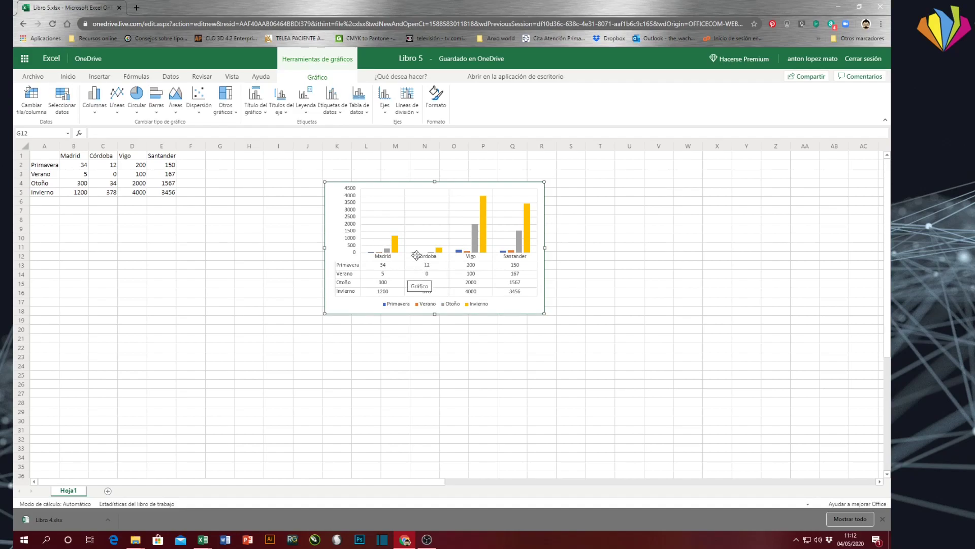
{"action": "left_click", "coordinate": [358, 113]}
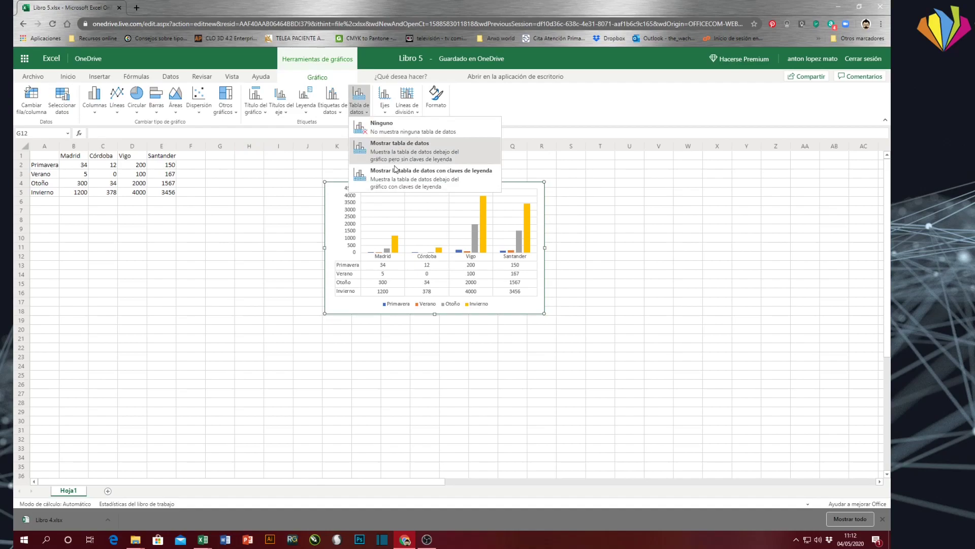
{"action": "left_click", "coordinate": [401, 182]}
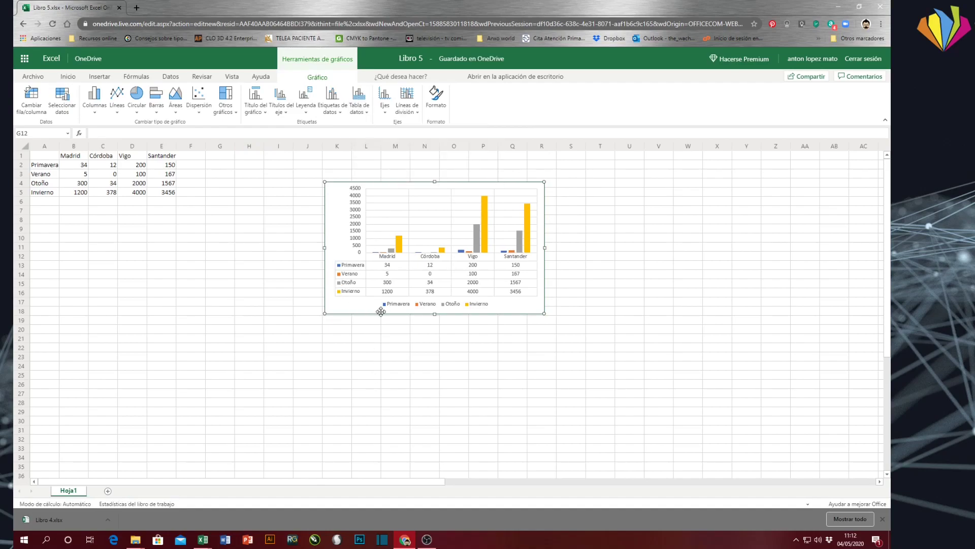
{"action": "left_click", "coordinate": [362, 110]}
{"action": "left_click", "coordinate": [382, 126]}
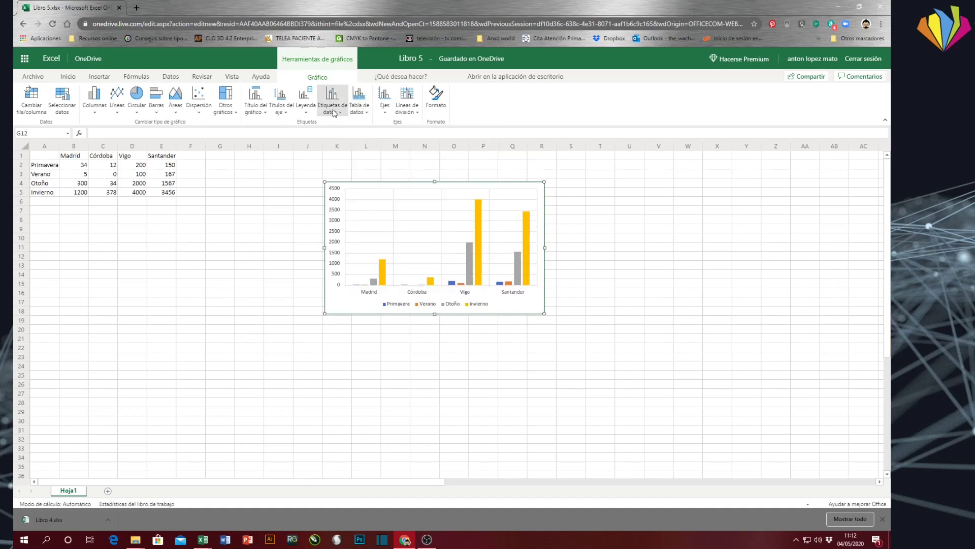
- Add centred data labels to the chart's columns and reposition them at the outside end
{"action": "left_click", "coordinate": [334, 110]}
{"action": "left_click", "coordinate": [358, 160]}
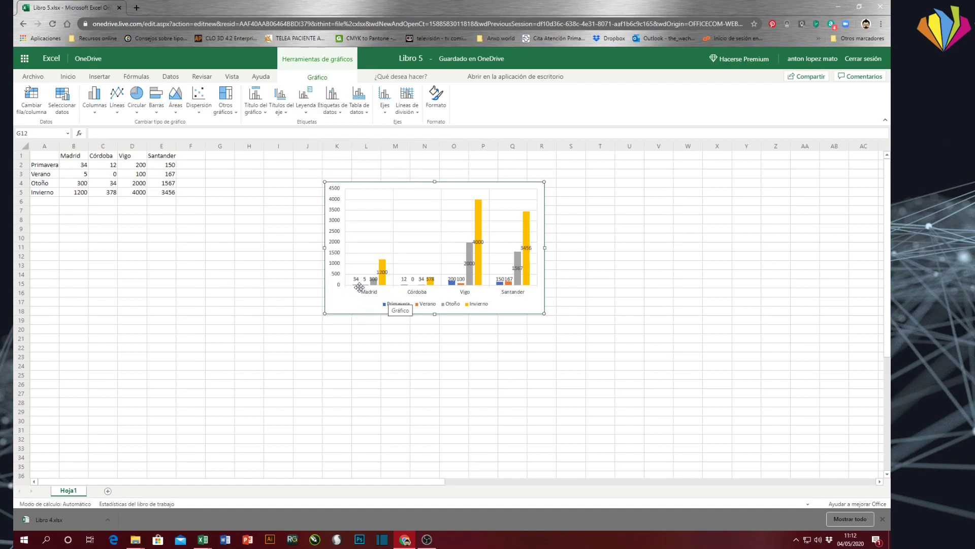
{"action": "left_click", "coordinate": [328, 112]}
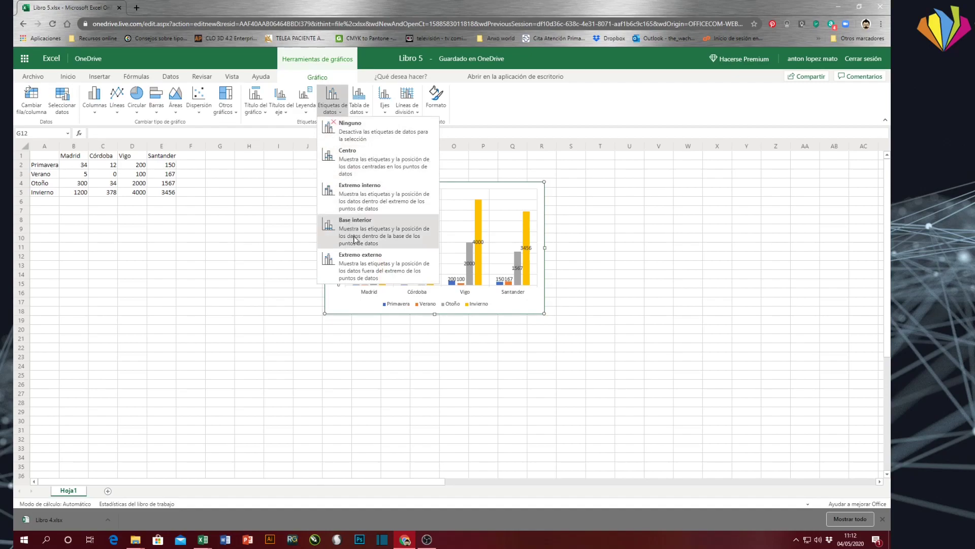
{"action": "left_click", "coordinate": [358, 258]}
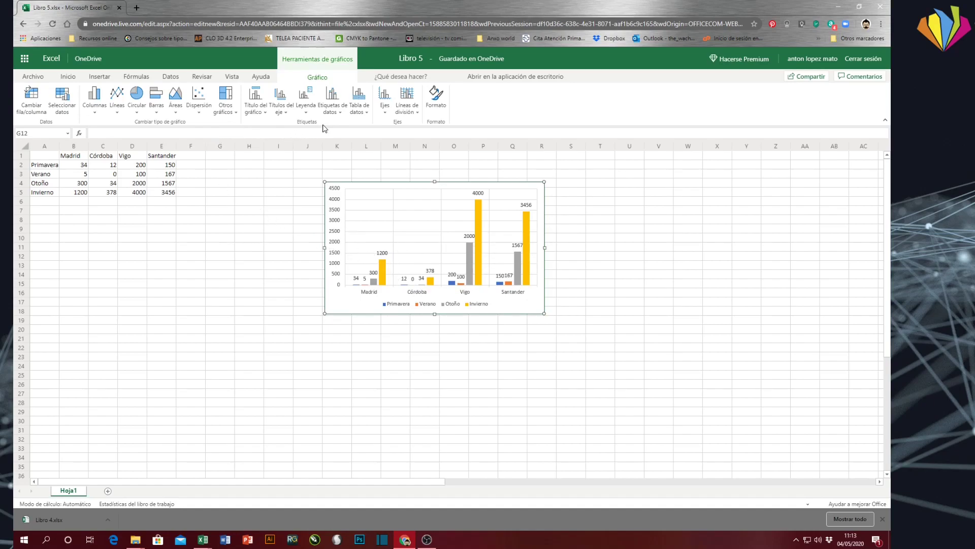
- Turn off the chart's legend, show it on the right, and return it to the bottom of the chart
{"action": "left_click", "coordinate": [306, 111]}
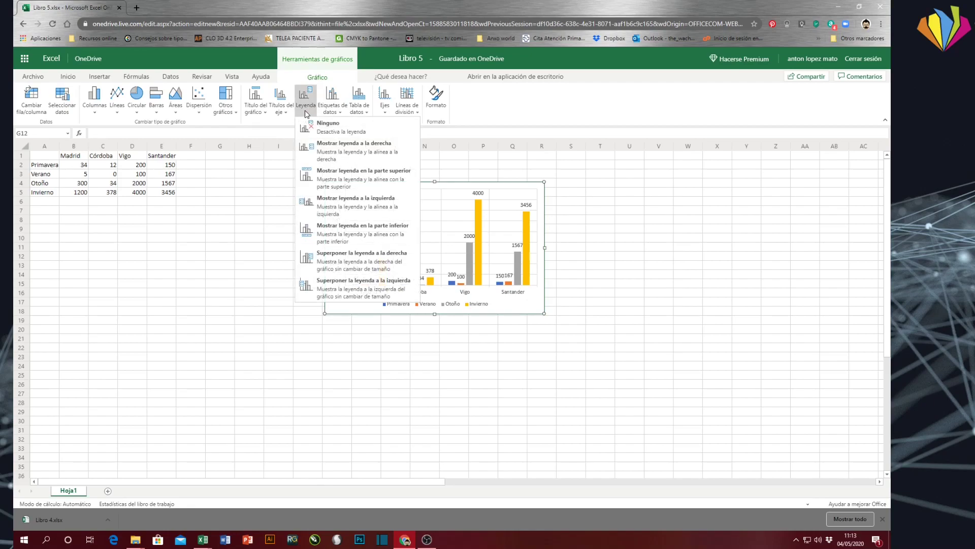
{"action": "left_click", "coordinate": [320, 131]}
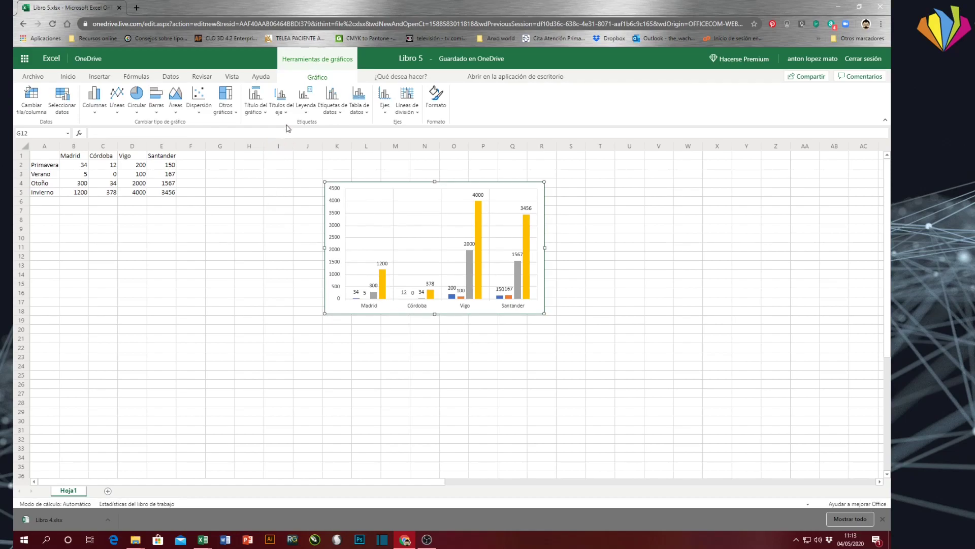
{"action": "left_click", "coordinate": [305, 99]}
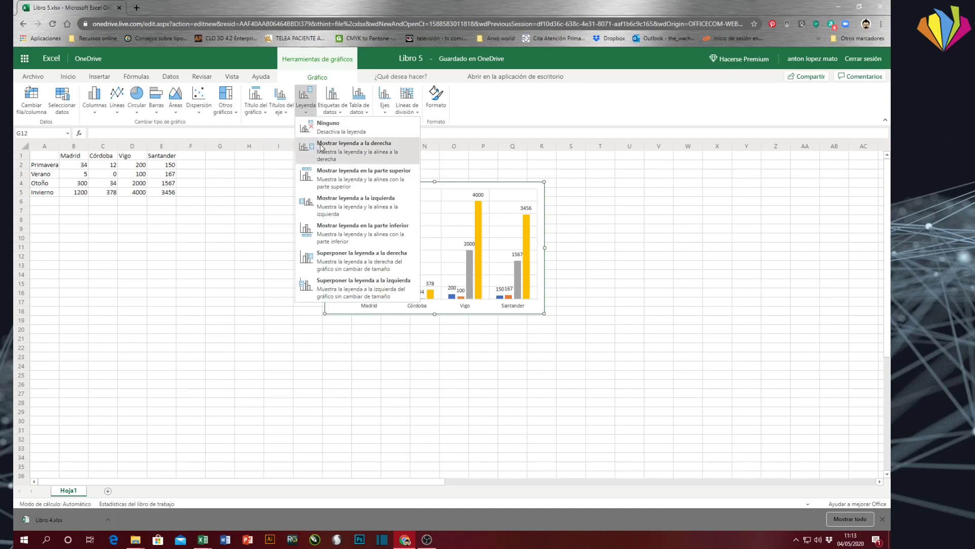
{"action": "left_click", "coordinate": [335, 148]}
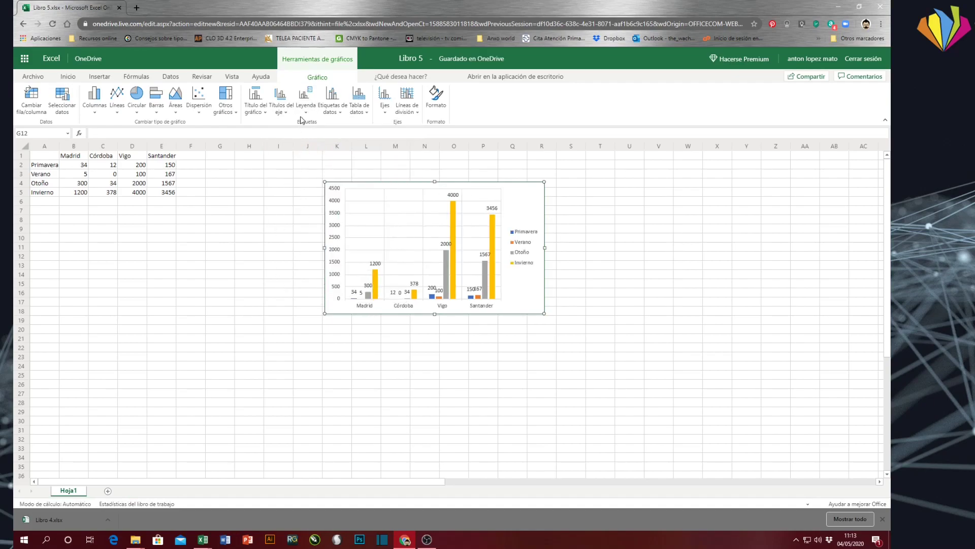
{"action": "left_click", "coordinate": [305, 104]}
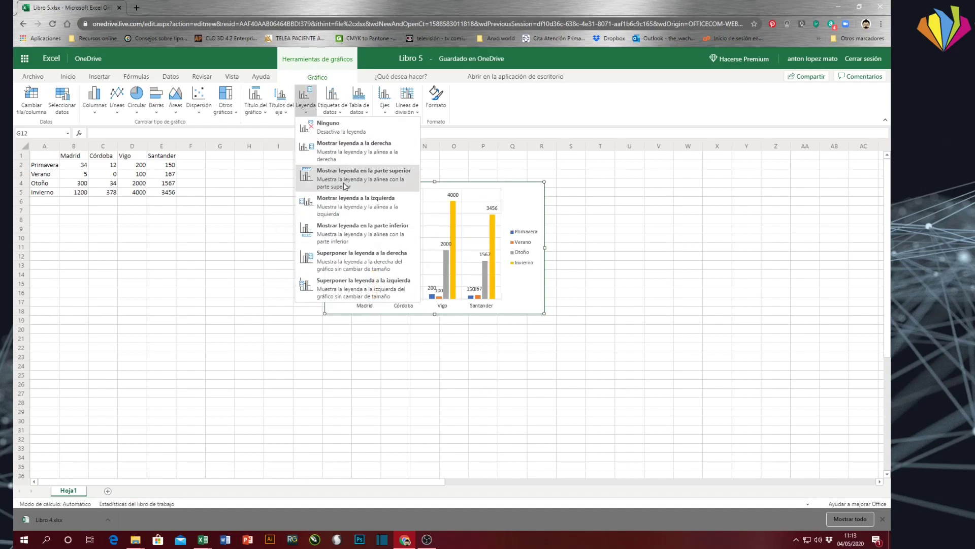
{"action": "left_click", "coordinate": [366, 237]}
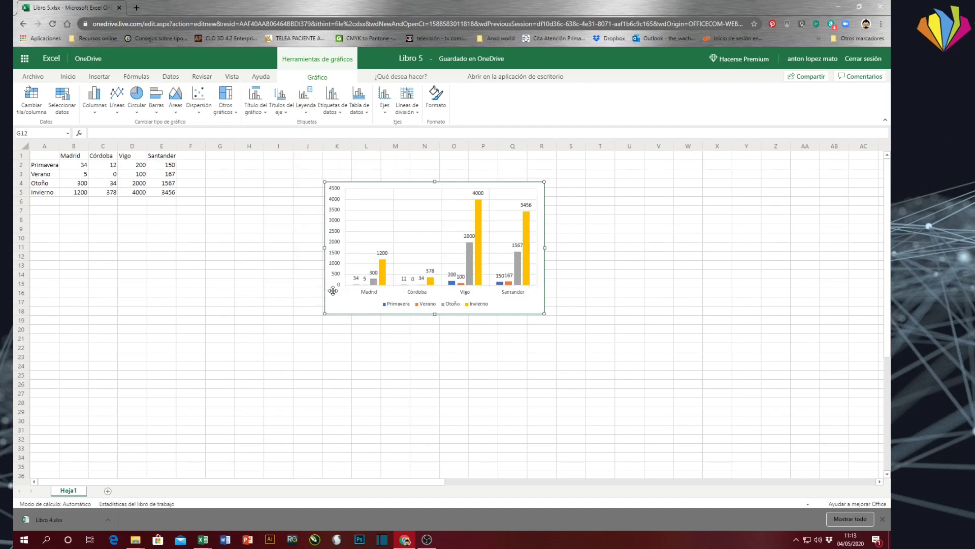
- Add a primary horizontal axis title below the axis reading "Litros por metro cuadrado"
{"action": "left_click", "coordinate": [281, 113]}
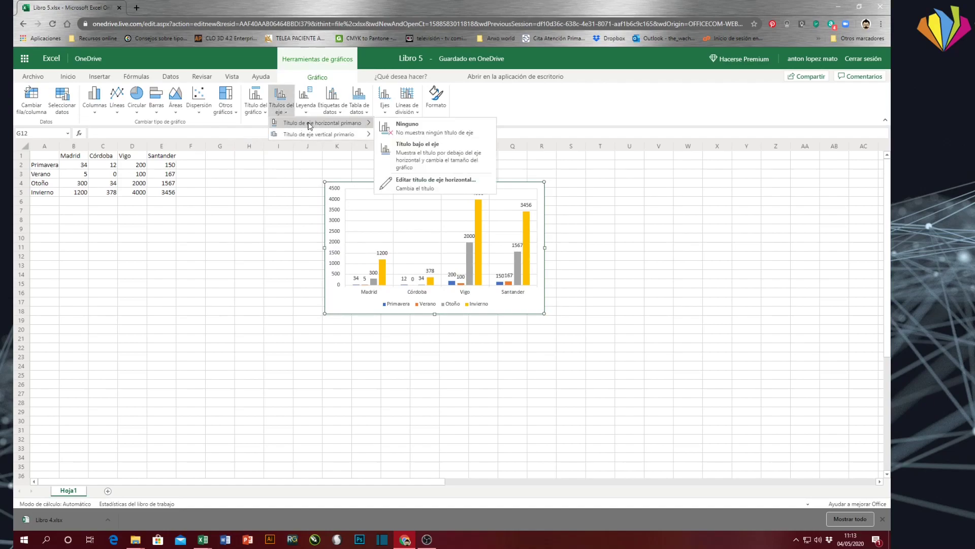
{"action": "mouse_move", "coordinate": [355, 134]}
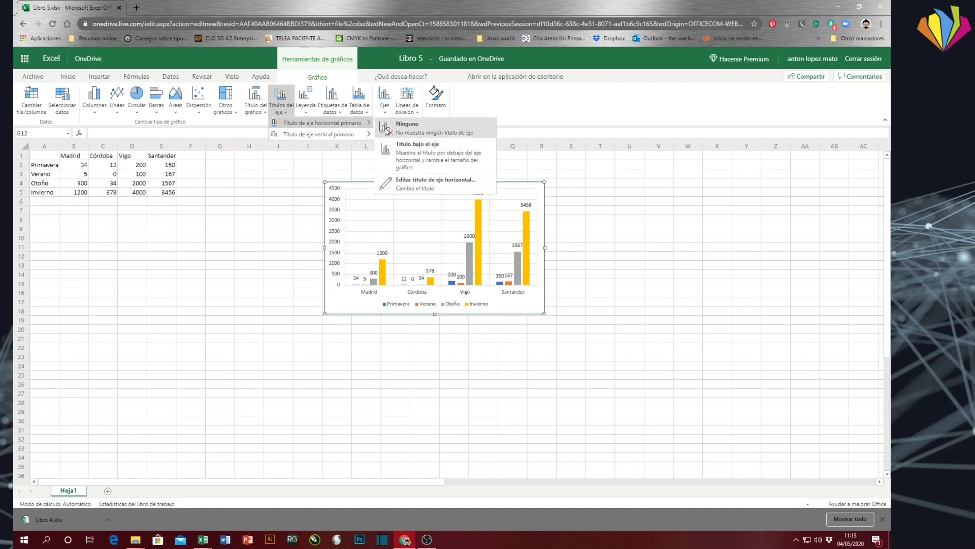
{"action": "left_click", "coordinate": [406, 152]}
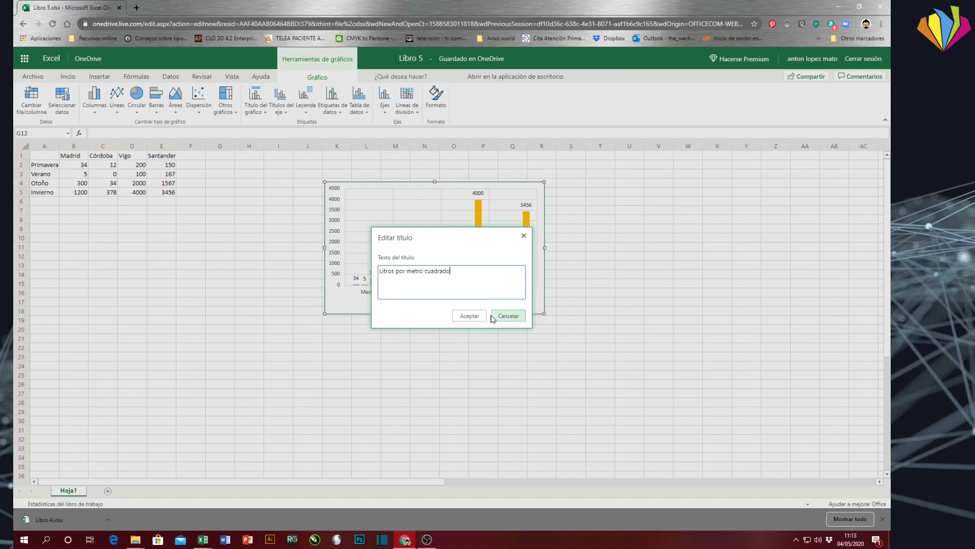
{"action": "left_click", "coordinate": [469, 315]}
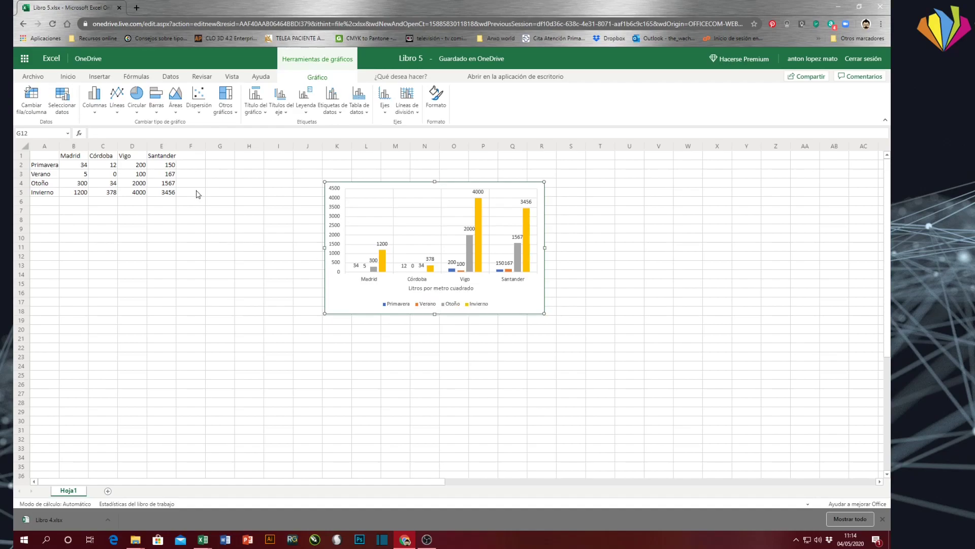
- Change the primary horizontal axis title to "Ciudades"
{"action": "left_click", "coordinate": [282, 108]}
{"action": "mouse_move", "coordinate": [301, 125]}
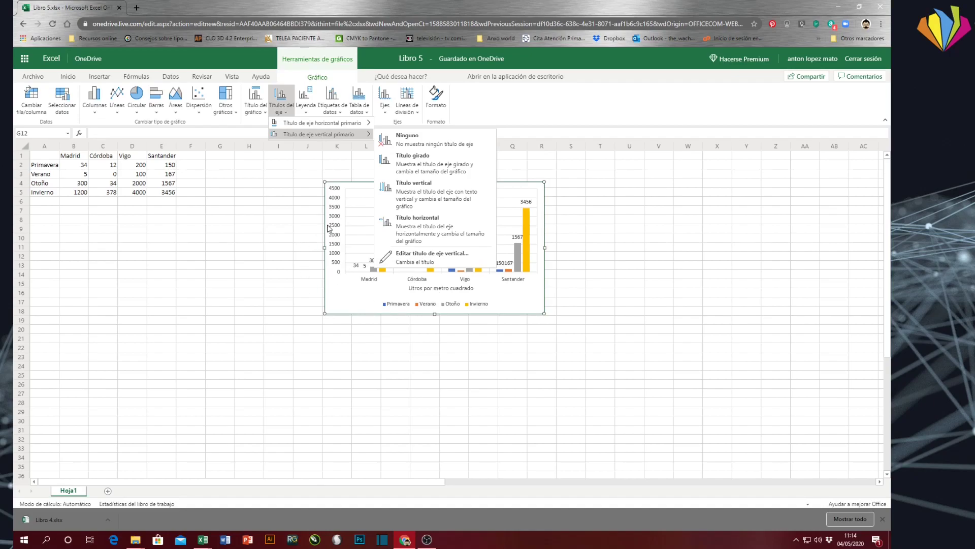
{"action": "mouse_move", "coordinate": [362, 123]}
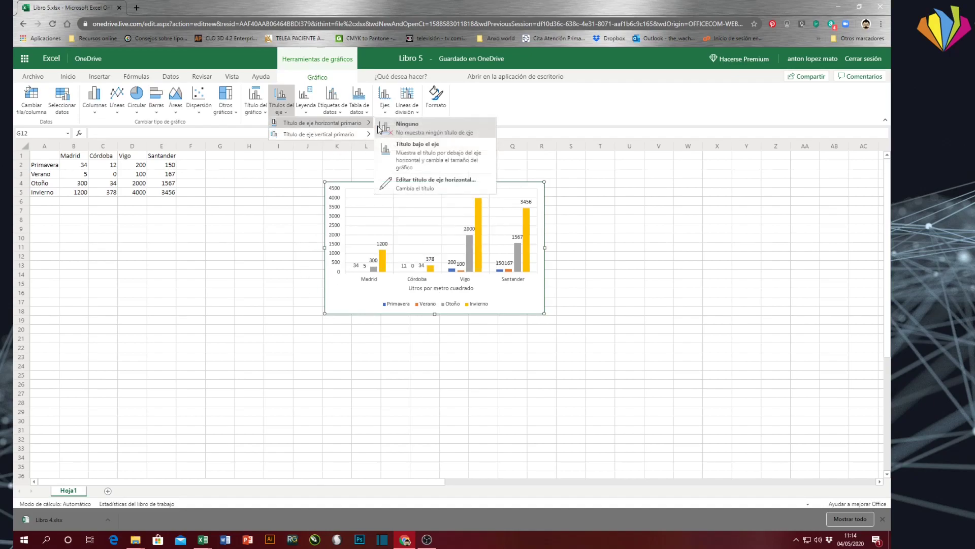
{"action": "left_click", "coordinate": [430, 183]}
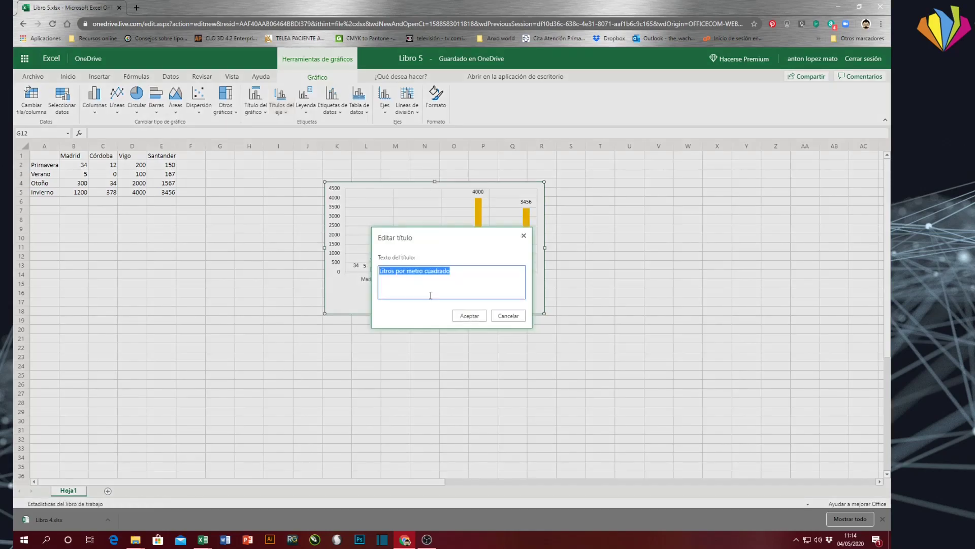
{"action": "key", "text": "BackSpace"}
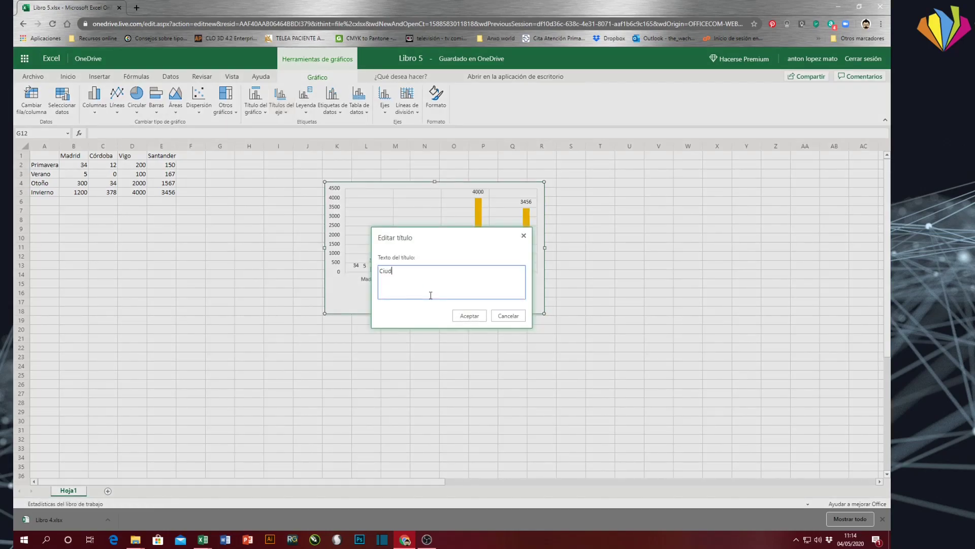
{"action": "left_click", "coordinate": [470, 315]}
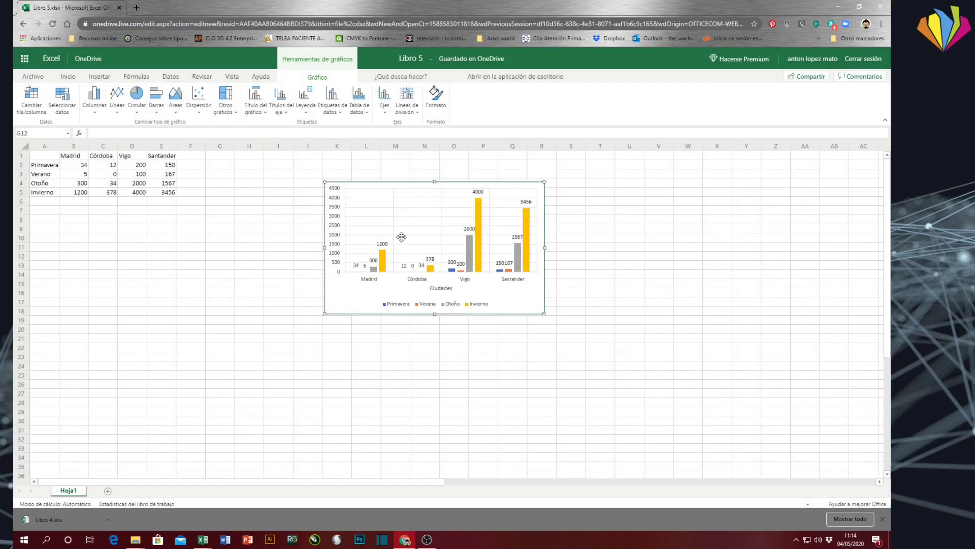
- Add a rotated primary vertical axis title reading "Litros por metro cuadrado"
{"action": "left_click", "coordinate": [281, 108]}
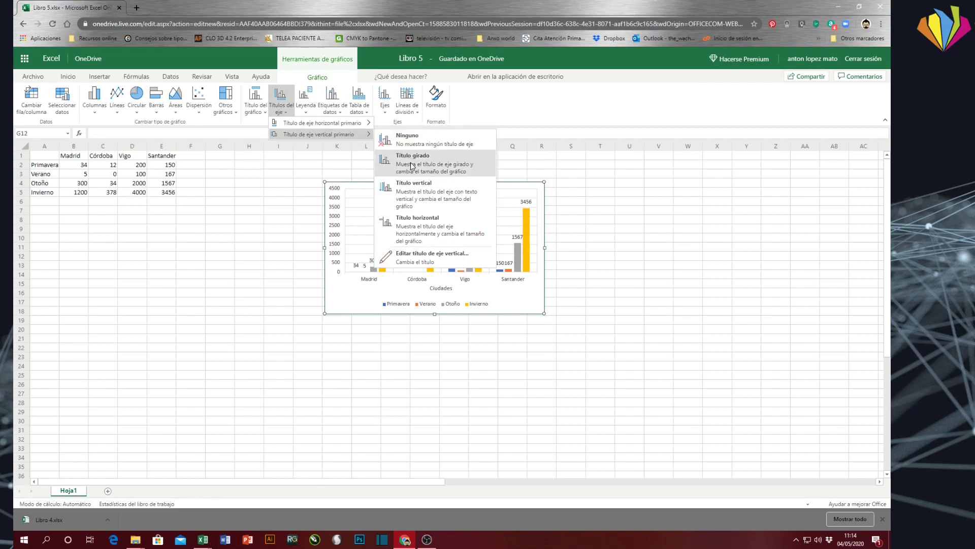
{"action": "left_click", "coordinate": [412, 163]}
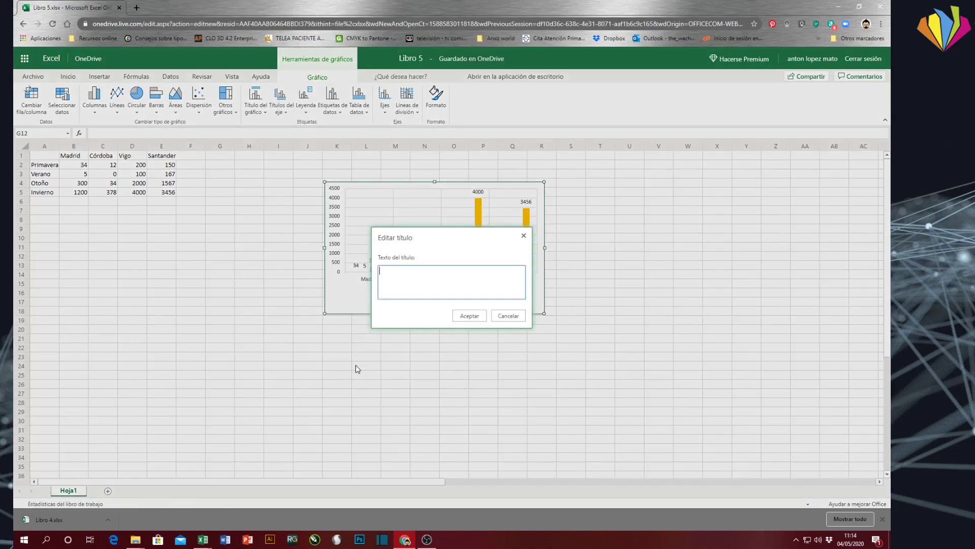
{"action": "type", "text": "Lit"}
{"action": "type", "text": "ros por metro cuadrado"}
{"action": "left_click", "coordinate": [469, 316]}
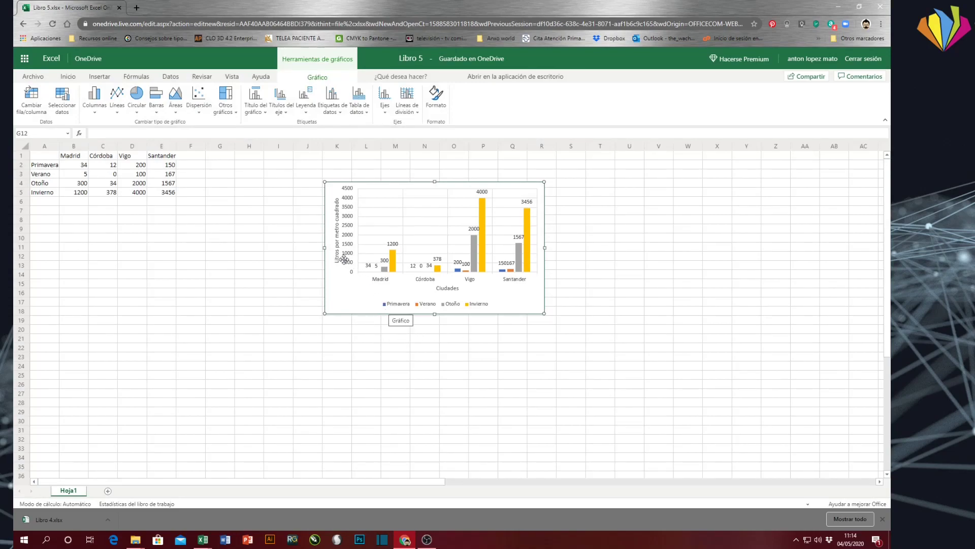
- Add a centred overlay chart title reading "Lluvias agrupadas por ciudades año 2020"
{"action": "left_click", "coordinate": [262, 109]}
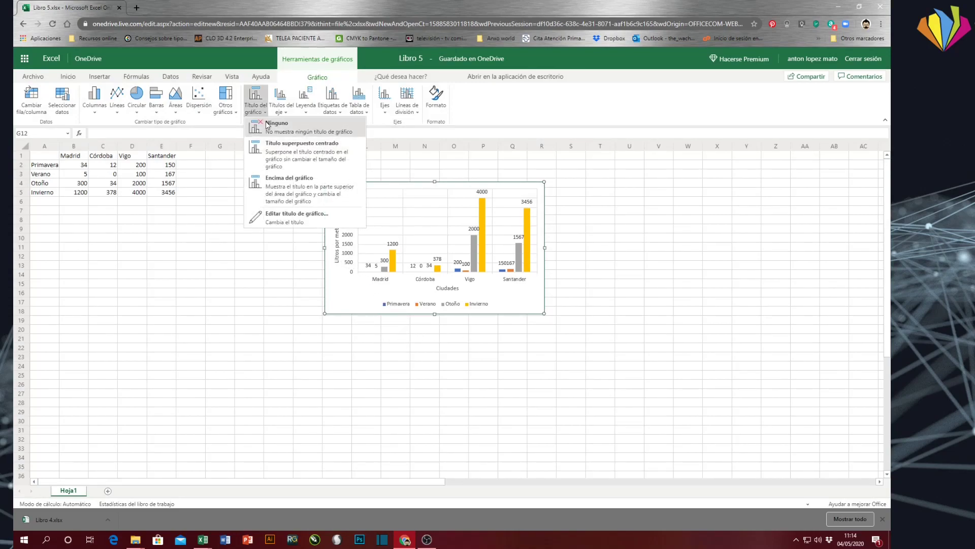
{"action": "left_click", "coordinate": [277, 157]}
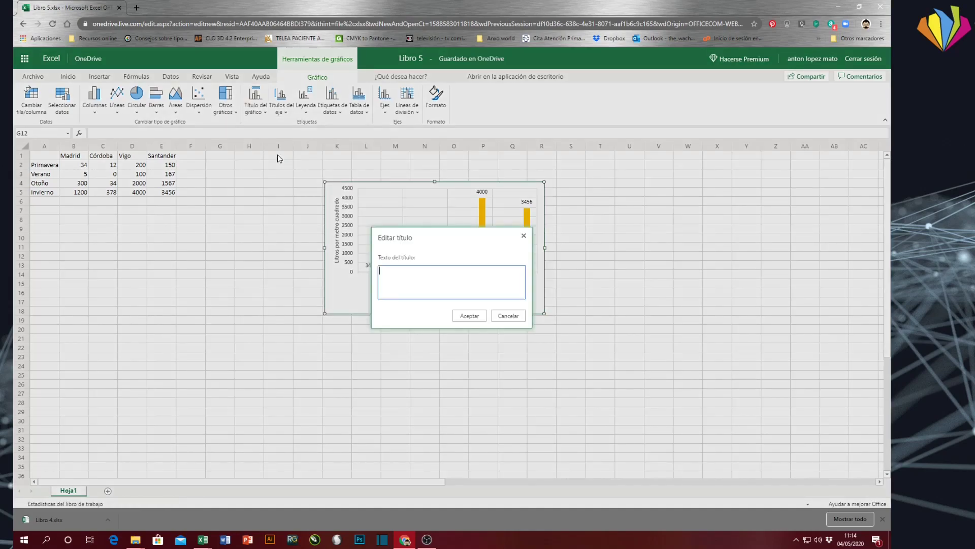
{"action": "type", "text": "Ll"}
{"action": "type", "text": "uvias "}
{"action": "type", "text": "agru"}
{"action": "type", "text": "padas por co"}
{"action": "type", "text": "munidades"}
{"action": "key", "text": "BackSpace"}
{"action": "key", "text": "BackSpace"}
{"action": "key", "text": "BackSpace"}
{"action": "key", "text": "BackSpace"}
{"action": "key", "text": "BackSpace"}
{"action": "key", "text": "BackSpace"}
{"action": "key", "text": "BackSpace"}
{"action": "key", "text": "BackSpace"}
{"action": "key", "text": "BackSpace"}
{"action": "type", "text": "iudades año 2020"}
{"action": "left_click", "coordinate": [477, 316]}
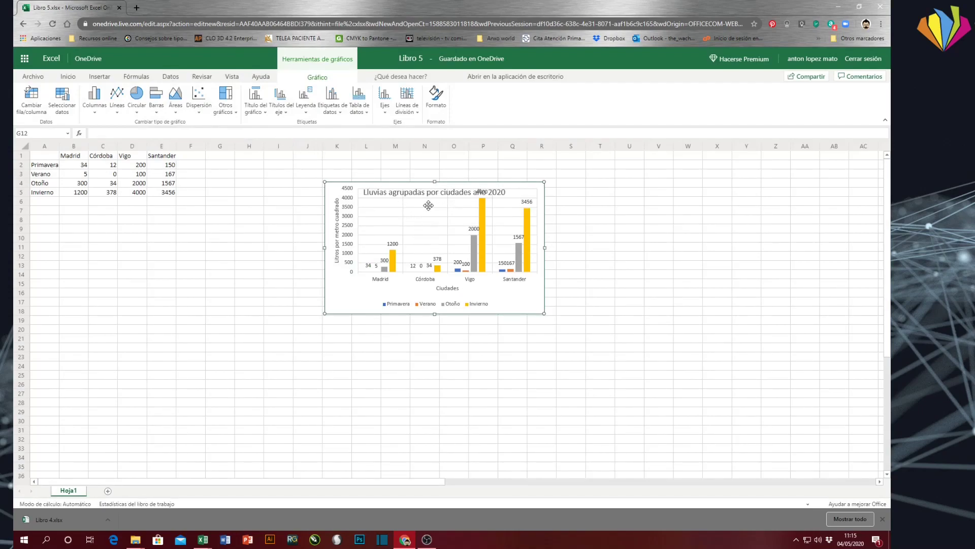
- Place the chart title above the plot and move the chart so its upper-left corner sits near cell I8
{"action": "left_click", "coordinate": [255, 101]}
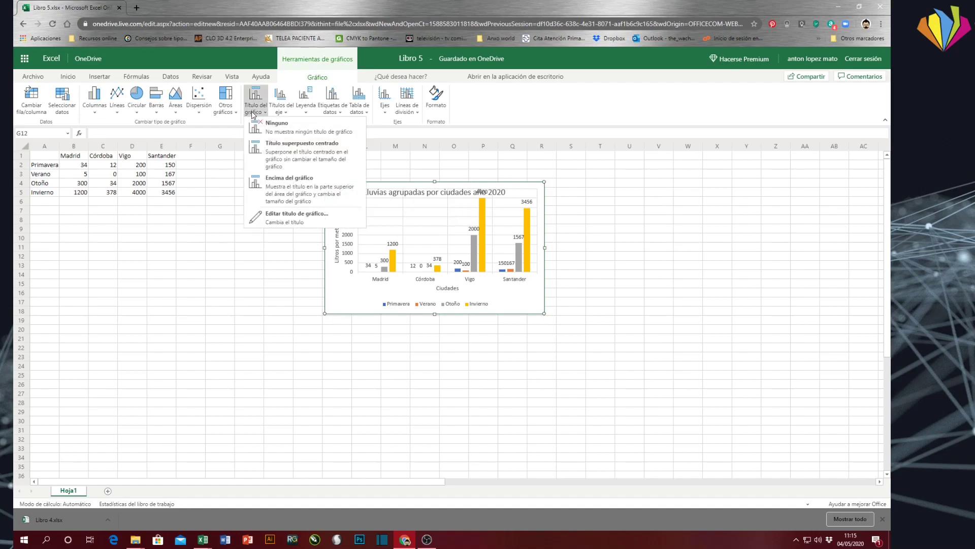
{"action": "left_click", "coordinate": [284, 187]}
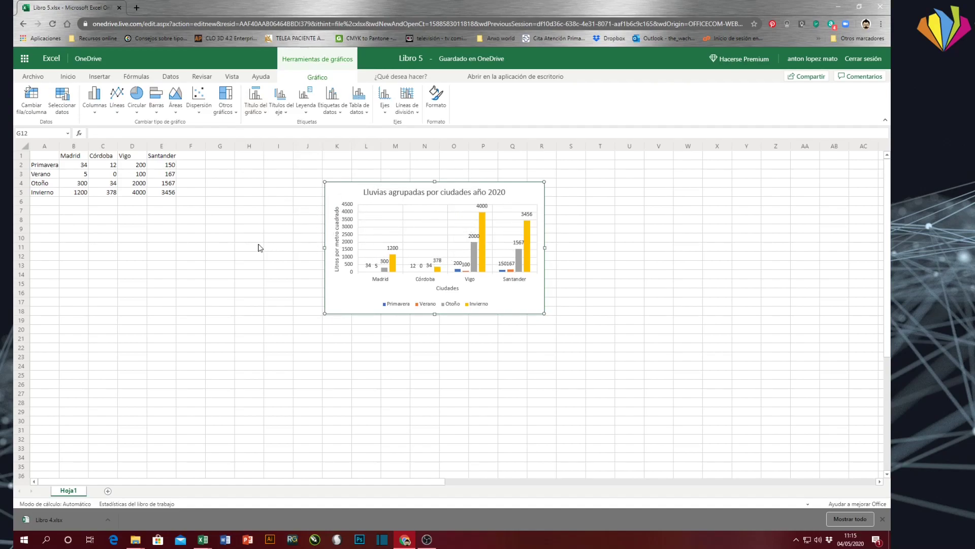
{"action": "left_click_drag", "start_coordinate": [386, 240], "coordinate": [338, 277]}
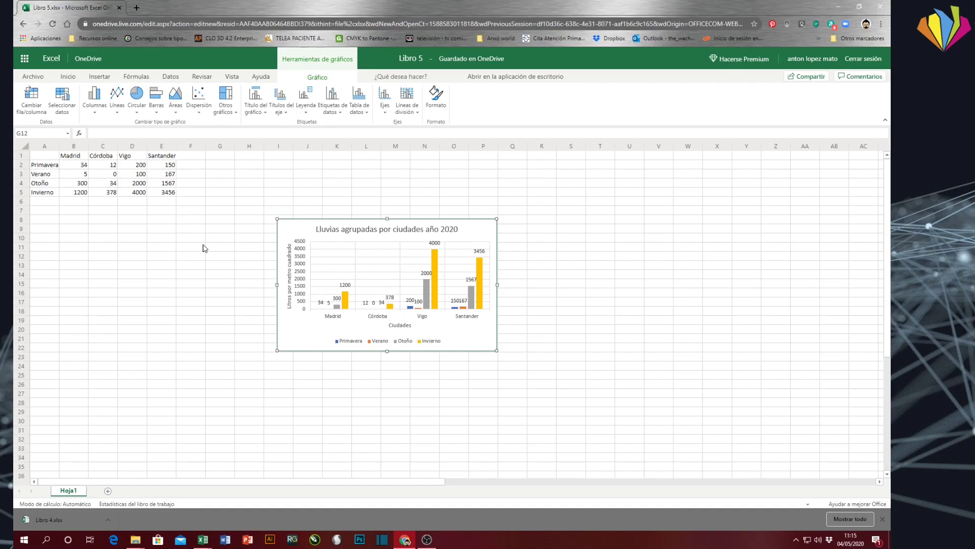
- Set Vigo's Verano value in cell D3 to 1200
{"action": "left_click", "coordinate": [133, 177]}
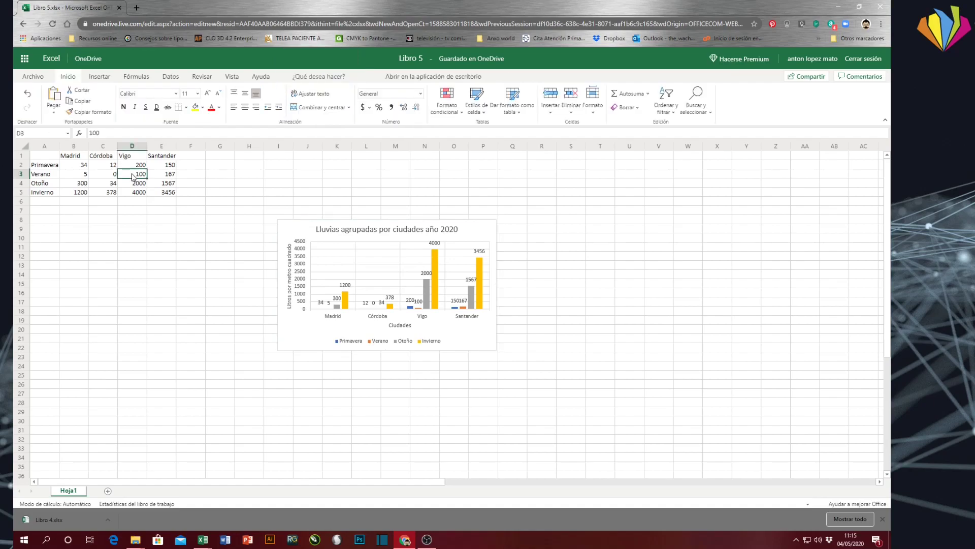
{"action": "left_click", "coordinate": [104, 179]}
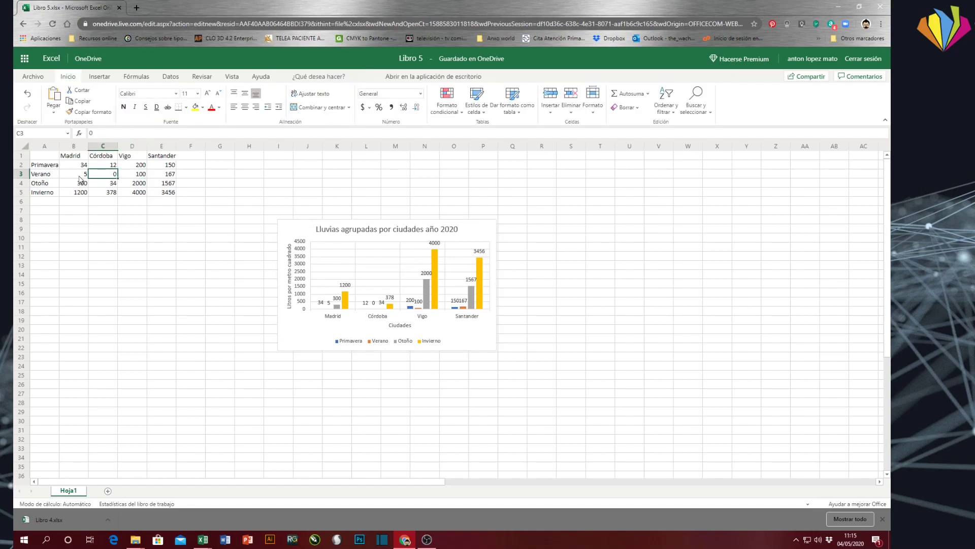
{"action": "left_click", "coordinate": [81, 178]}
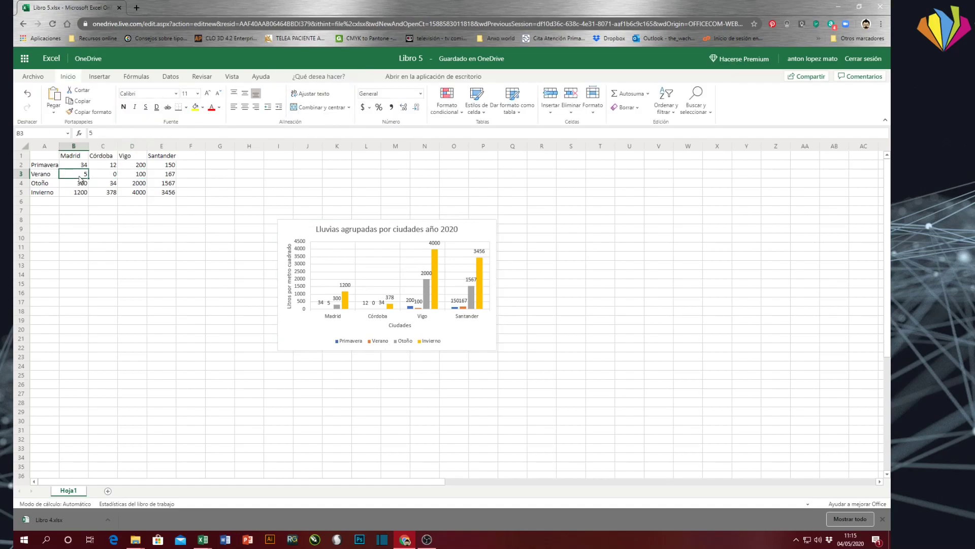
{"action": "left_click", "coordinate": [135, 175]}
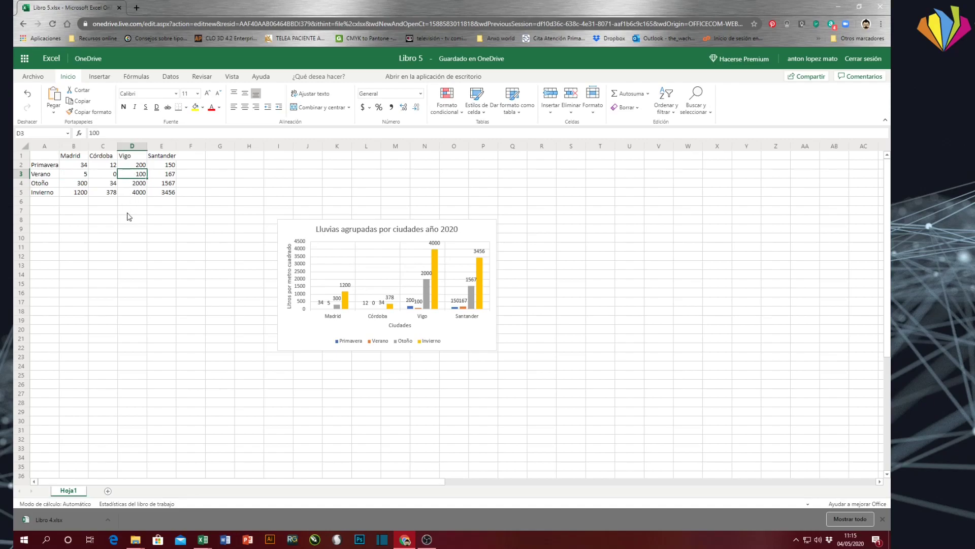
{"action": "type", "text": "1200"}
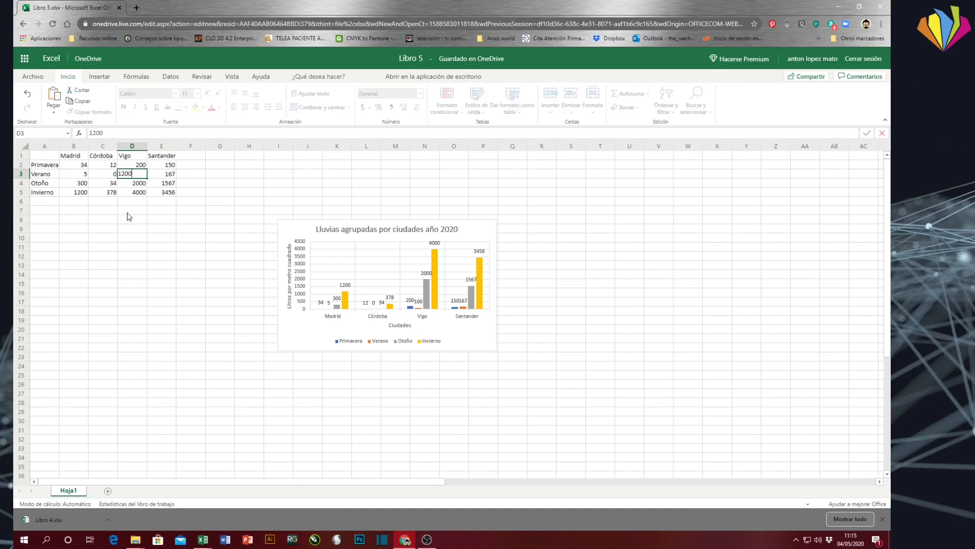
{"action": "key", "text": "Return"}
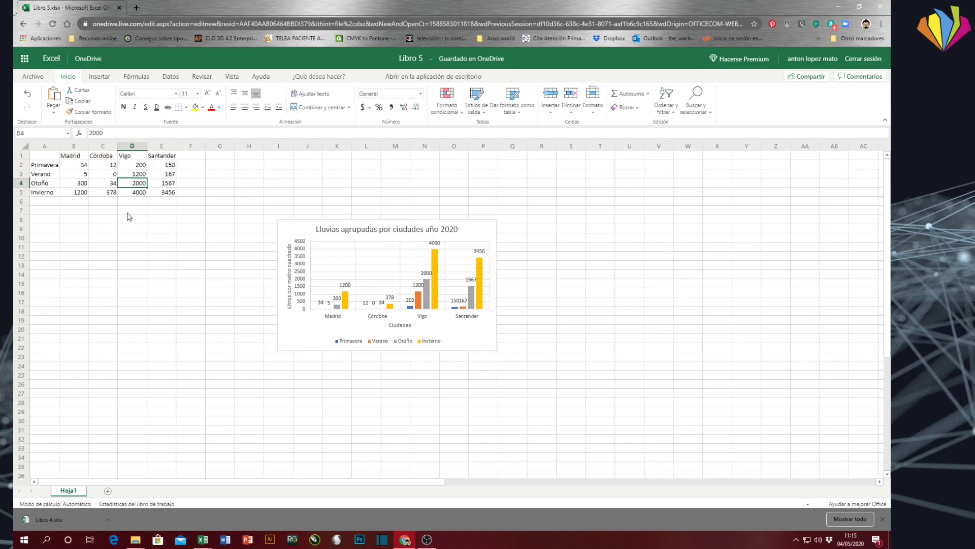